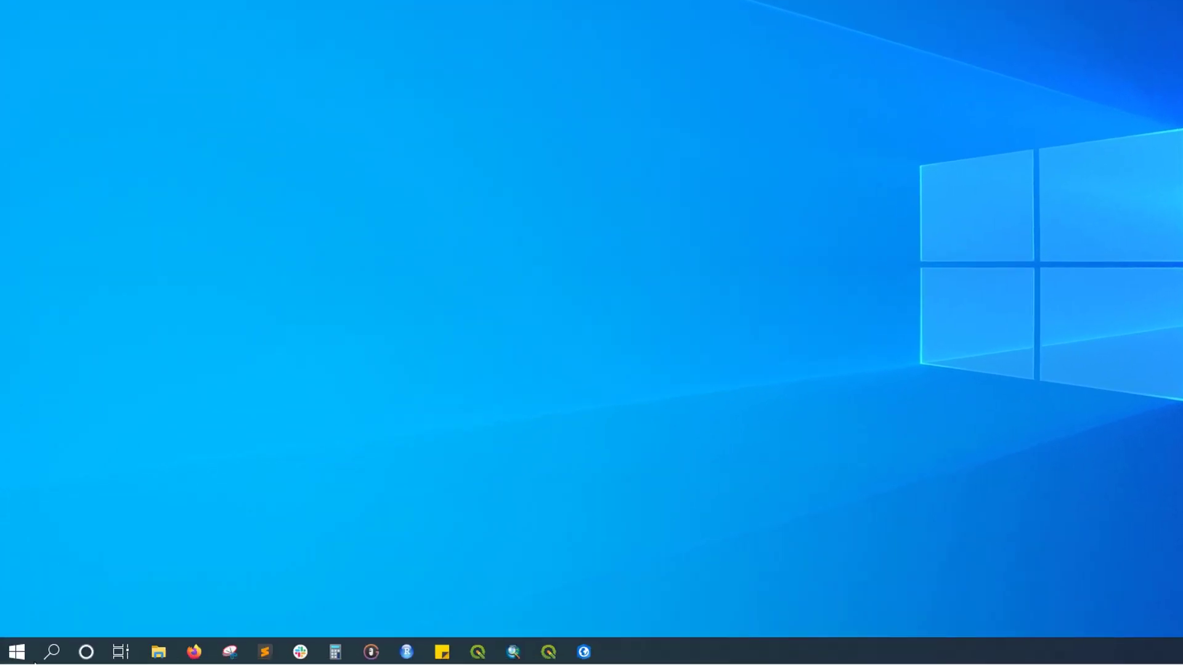
- Launch Command Prompt from a cmd search and run ffmpeg, which is reported as not recognized
click(19, 658)
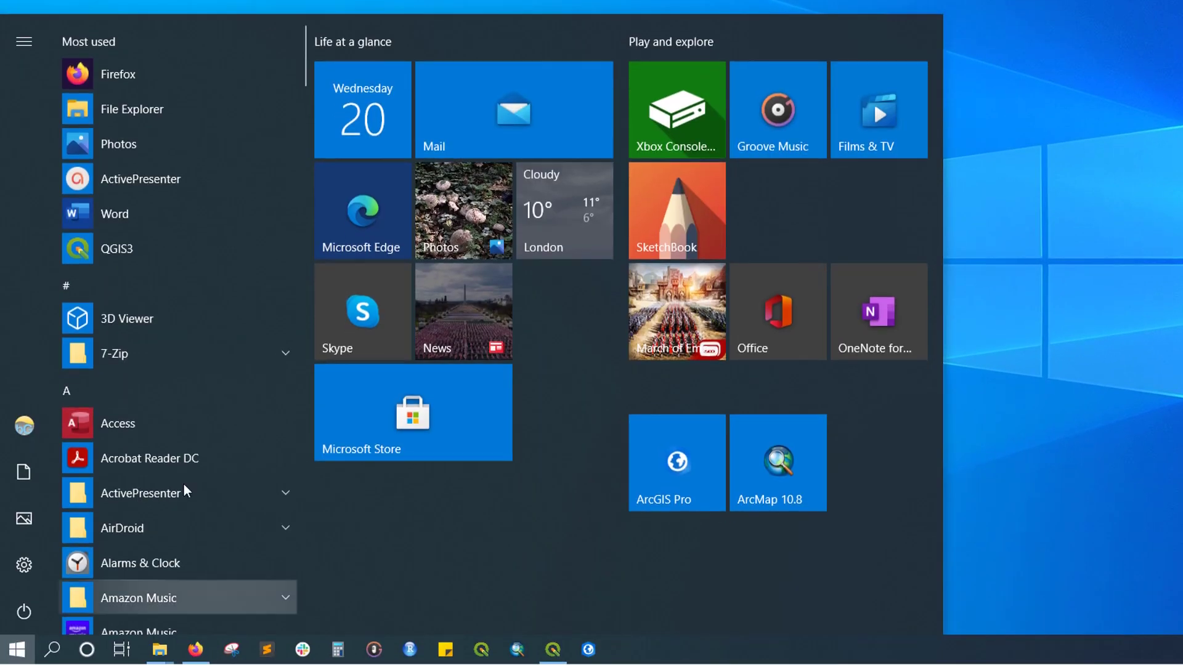
text(cmd)
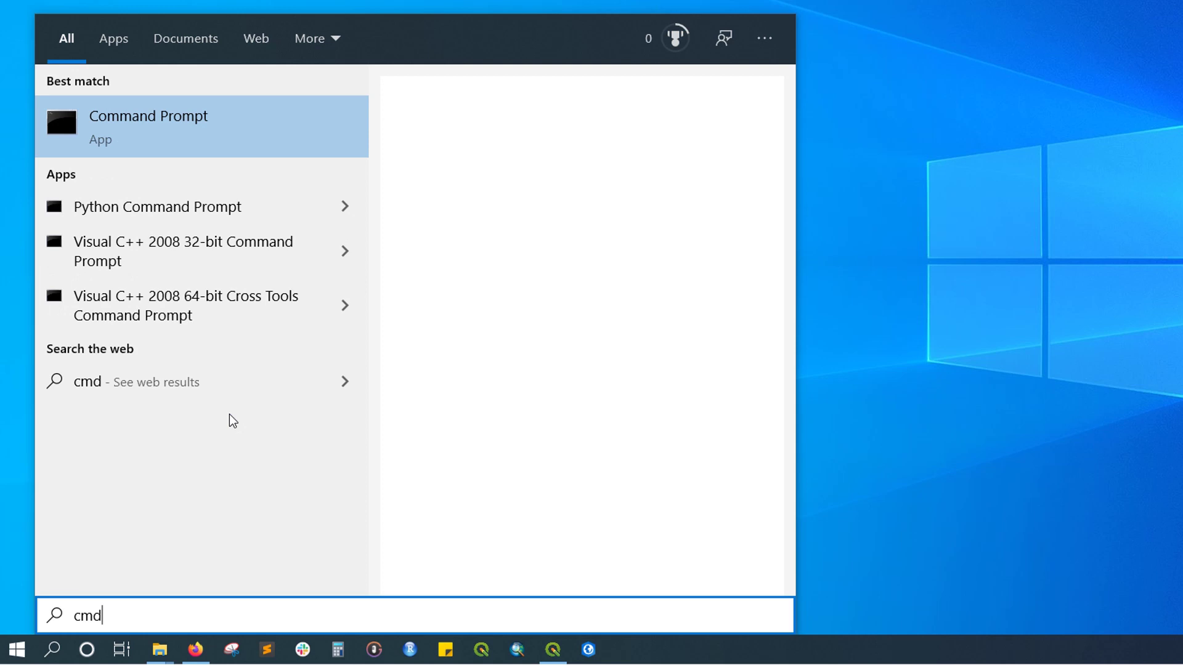
key(Return)
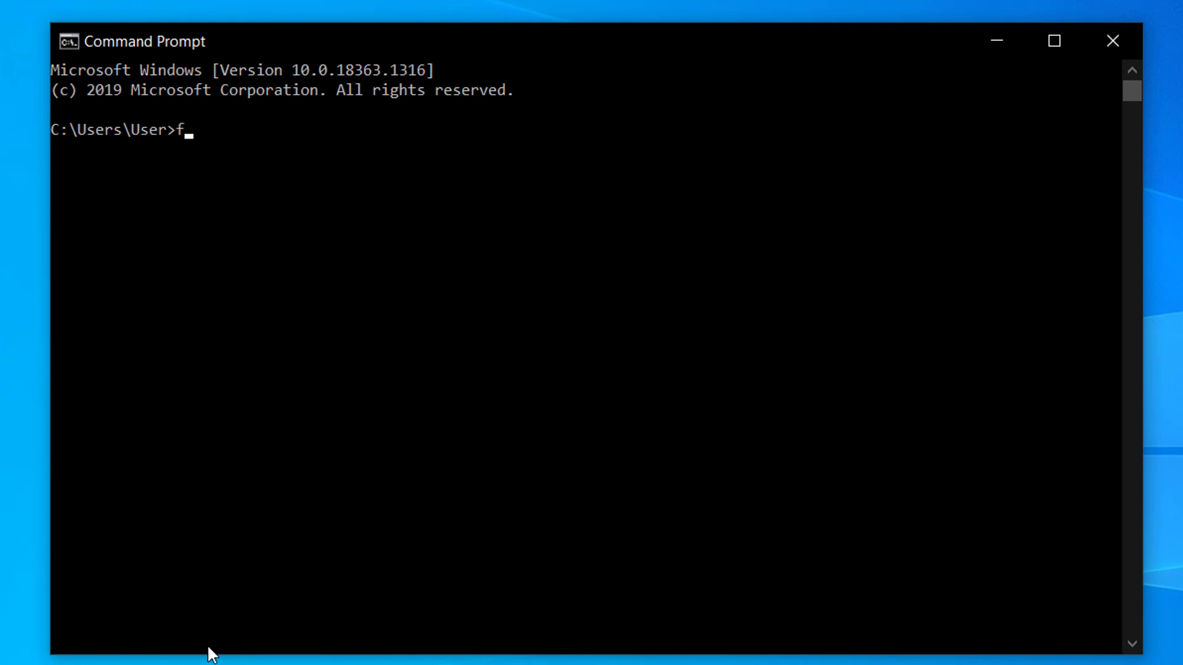
text(peg)
key(Return)
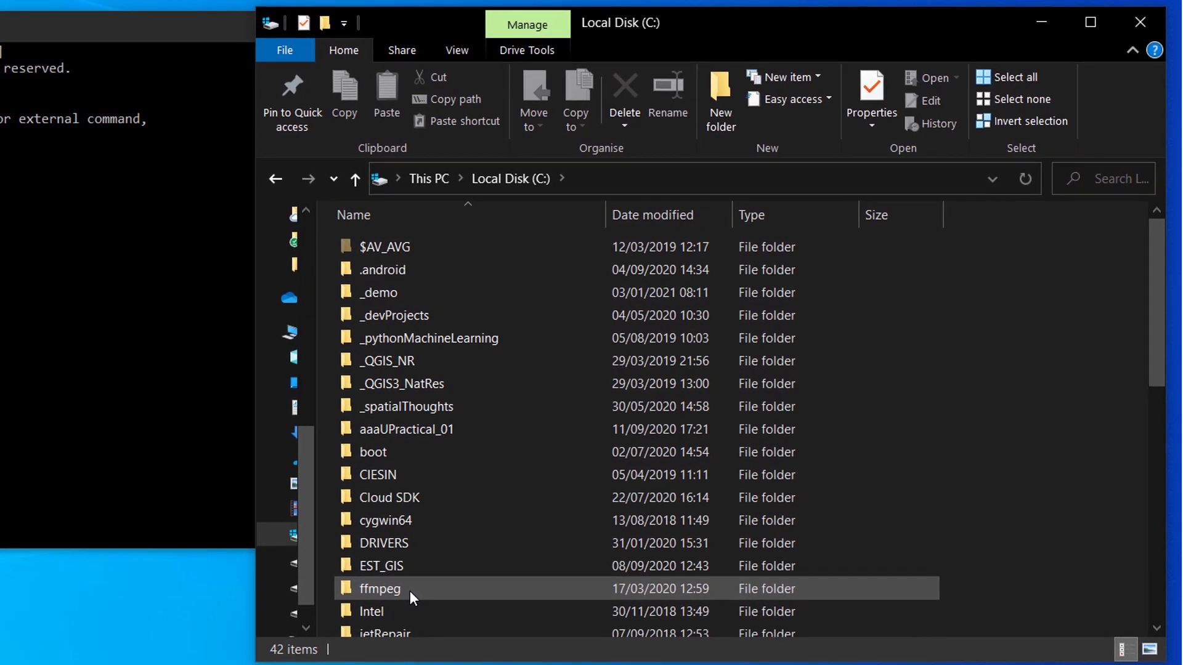
- Browse to C:\ffmpeg\ffmpeg-20200315-c467328-win64-static\bin and reveal its full path in the address bar
double_click(416, 590)
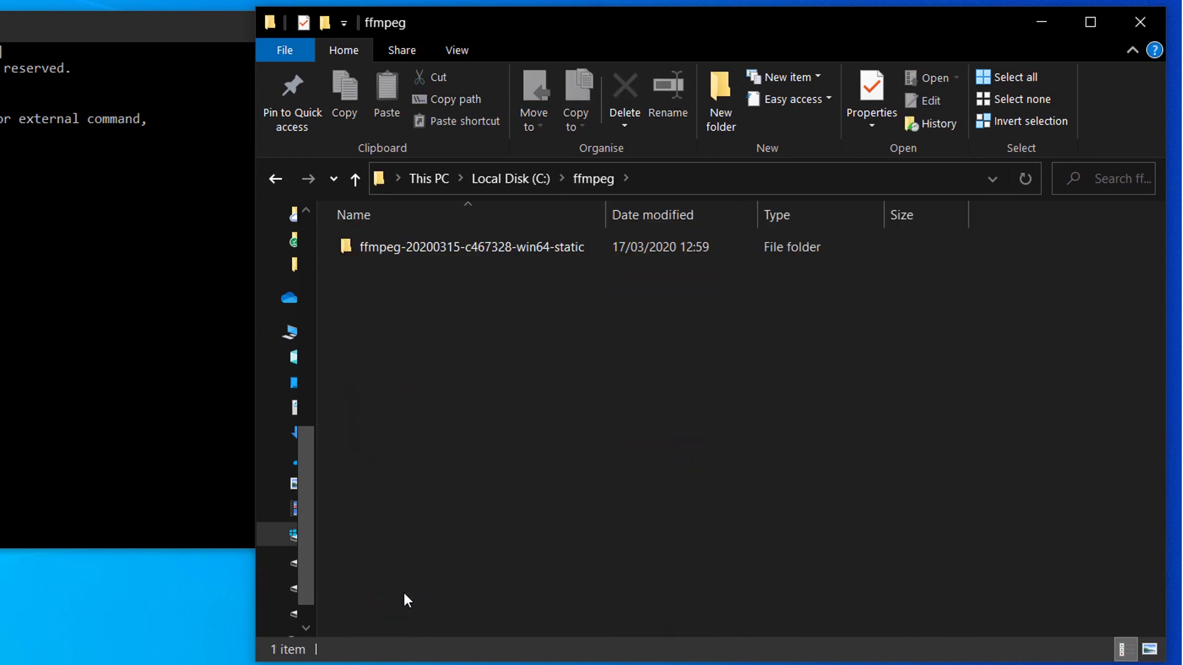
double_click(508, 253)
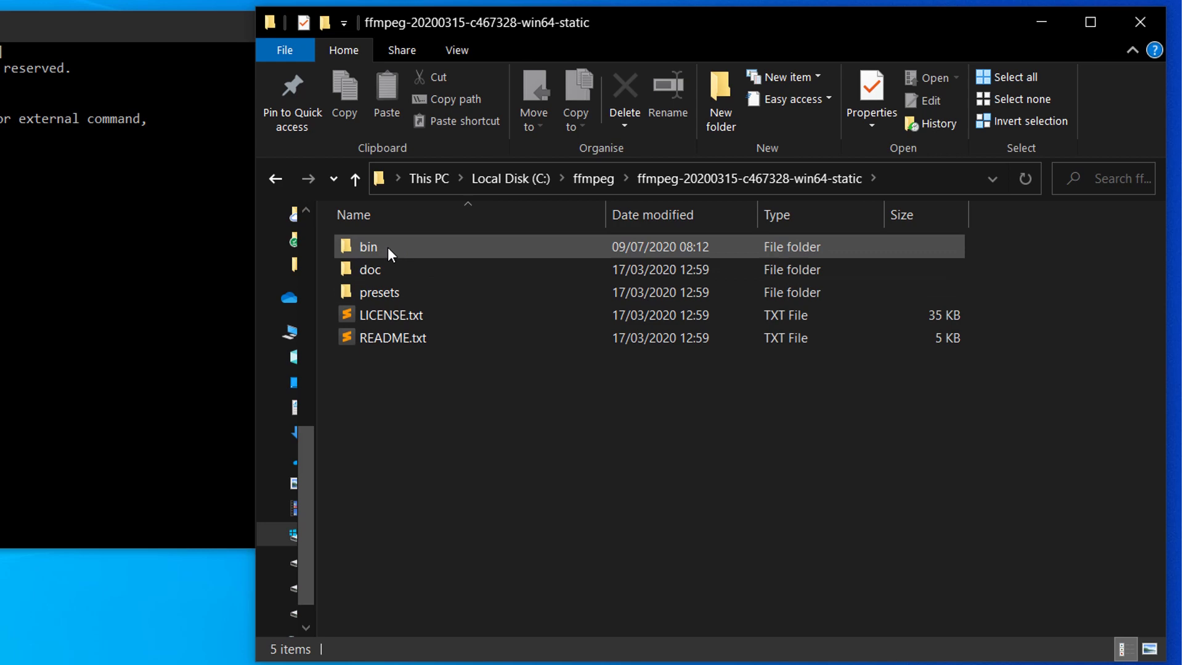
double_click(387, 246)
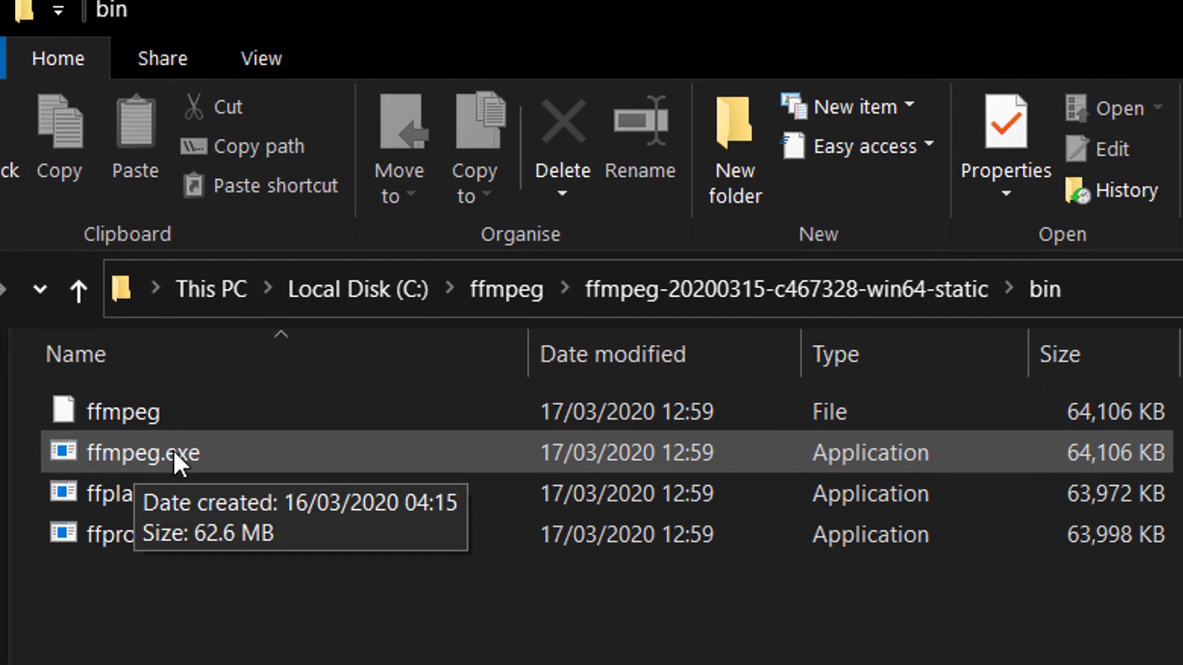
click(1086, 289)
key(ctrl+c)
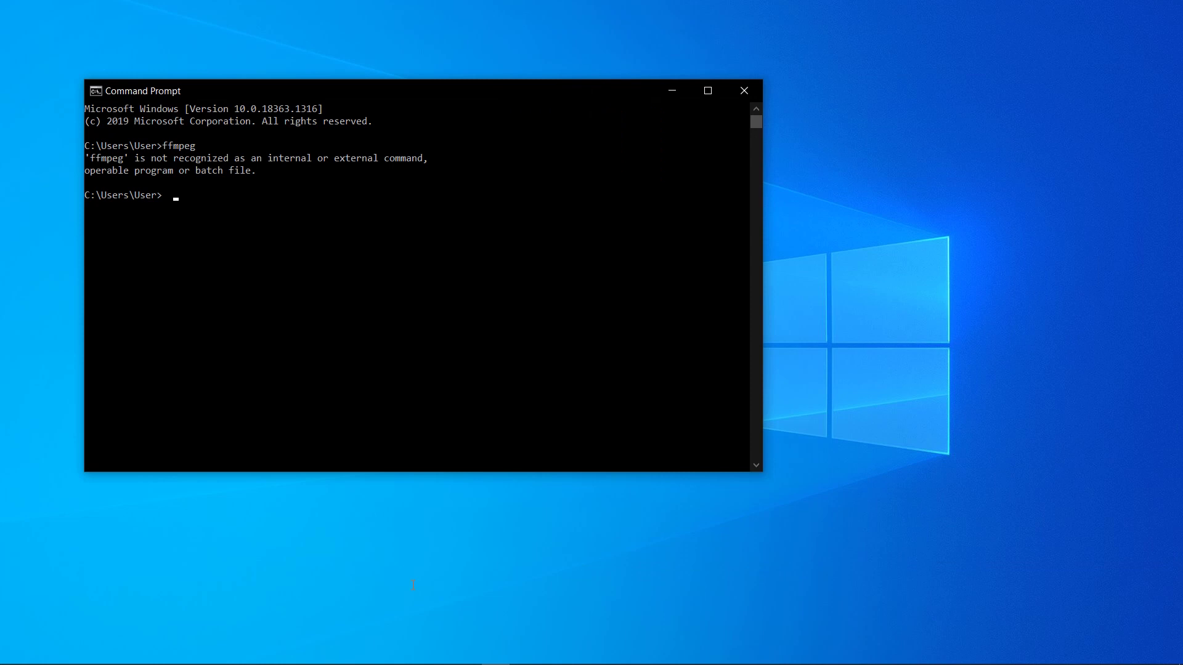
- Open Control Panel in Small icons view and go to System > Advanced system settings
click(10, 661)
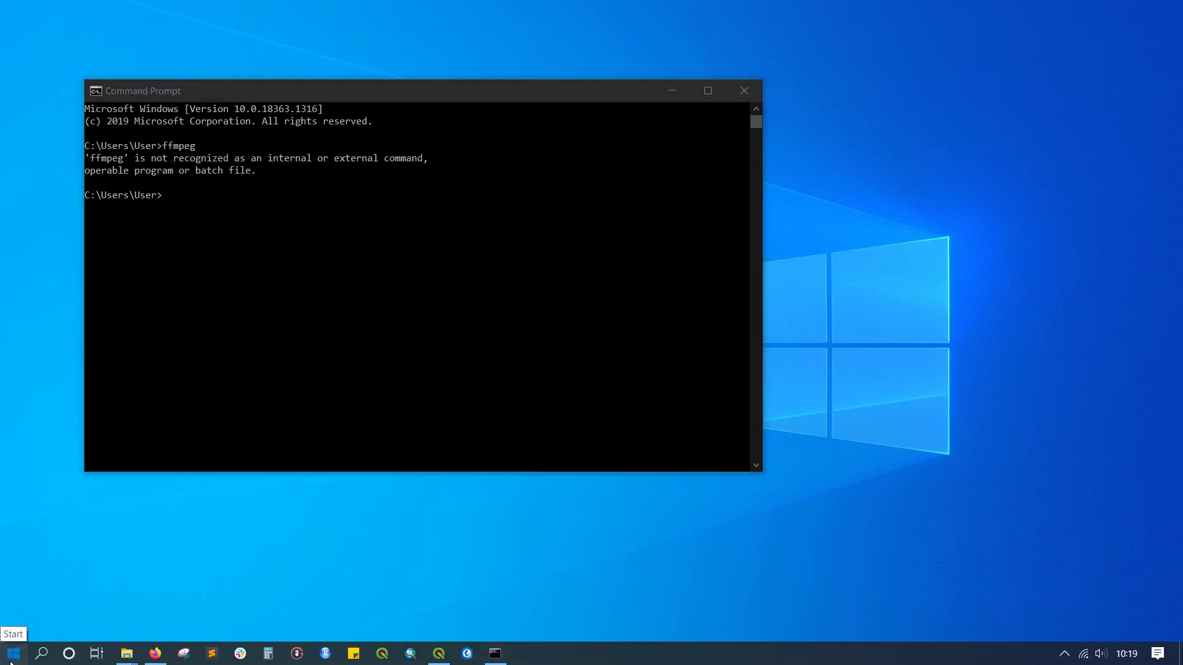
text(con)
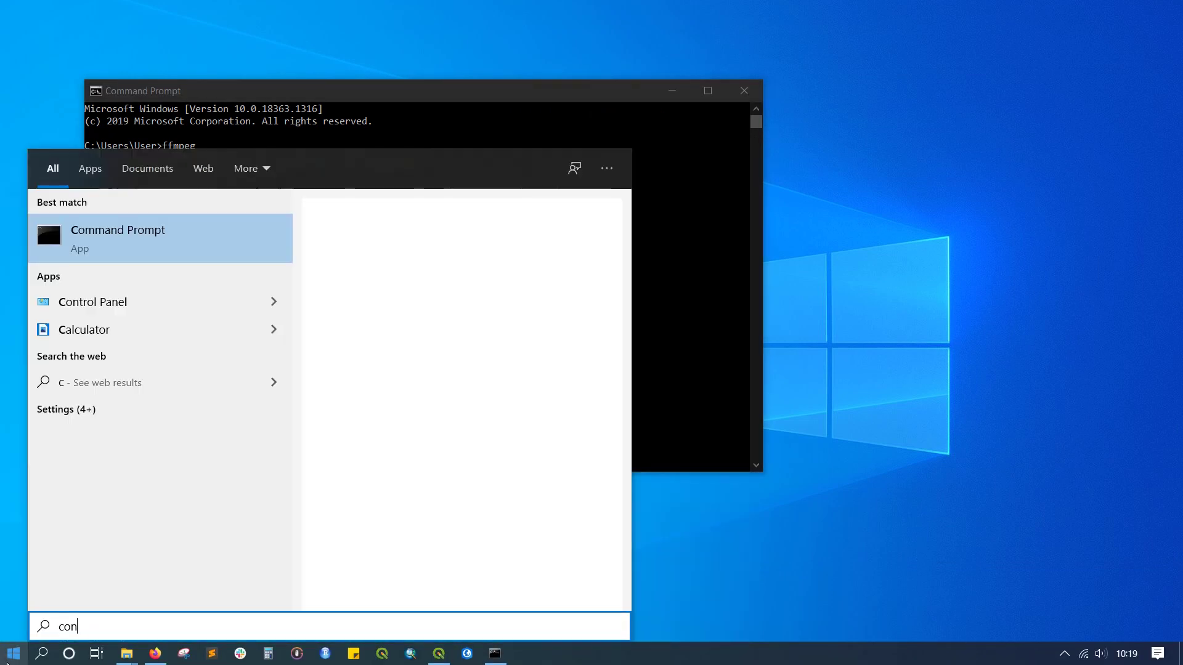
text(trol)
key(Return)
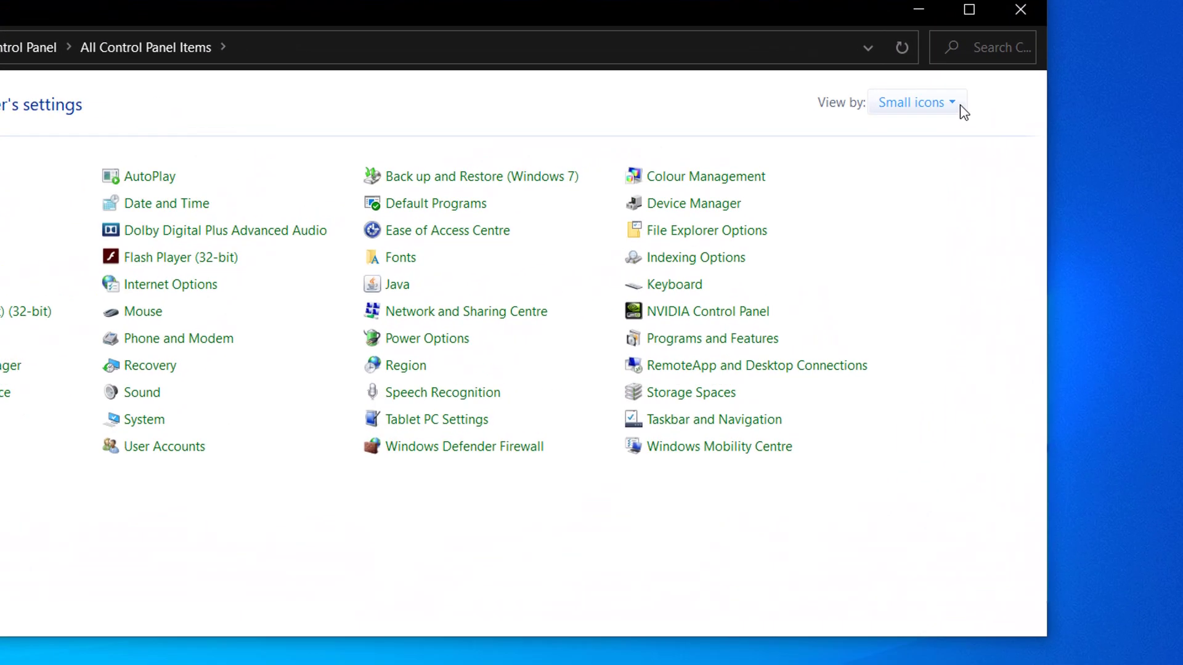
click(961, 106)
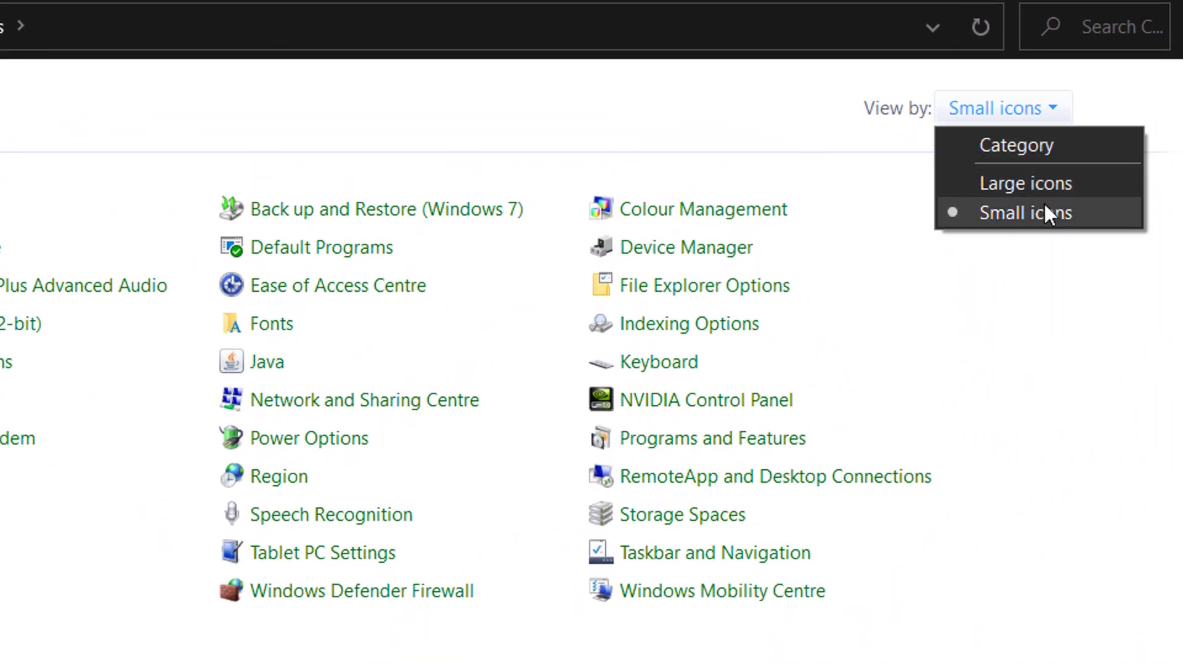
click(1047, 212)
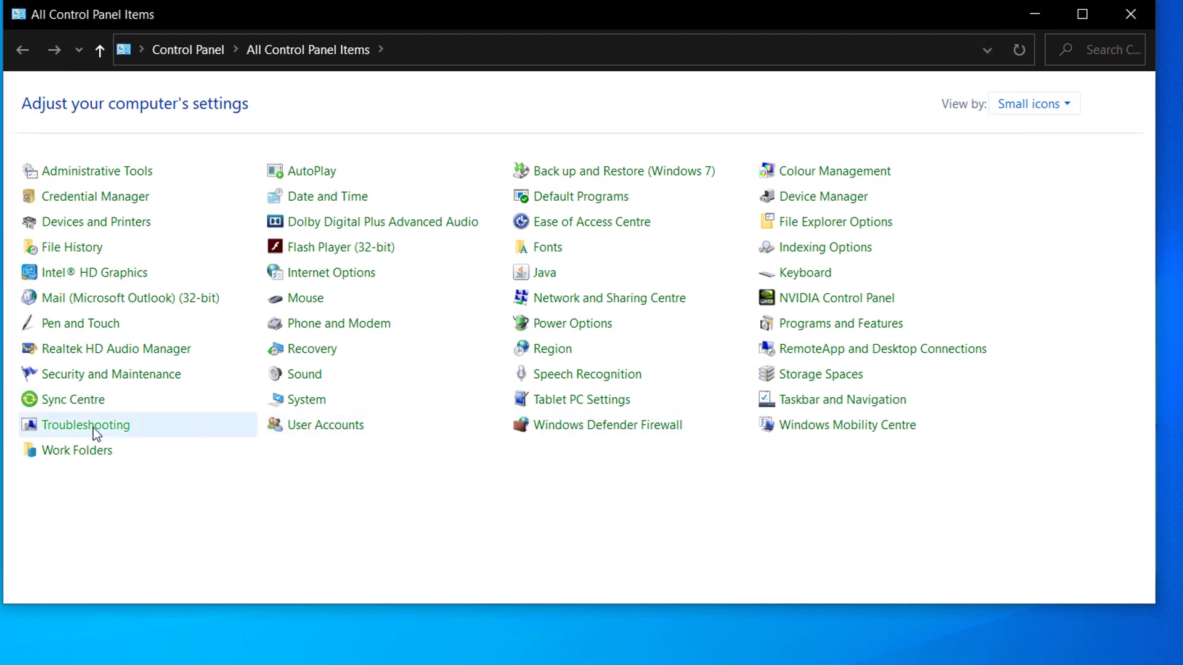
click(301, 401)
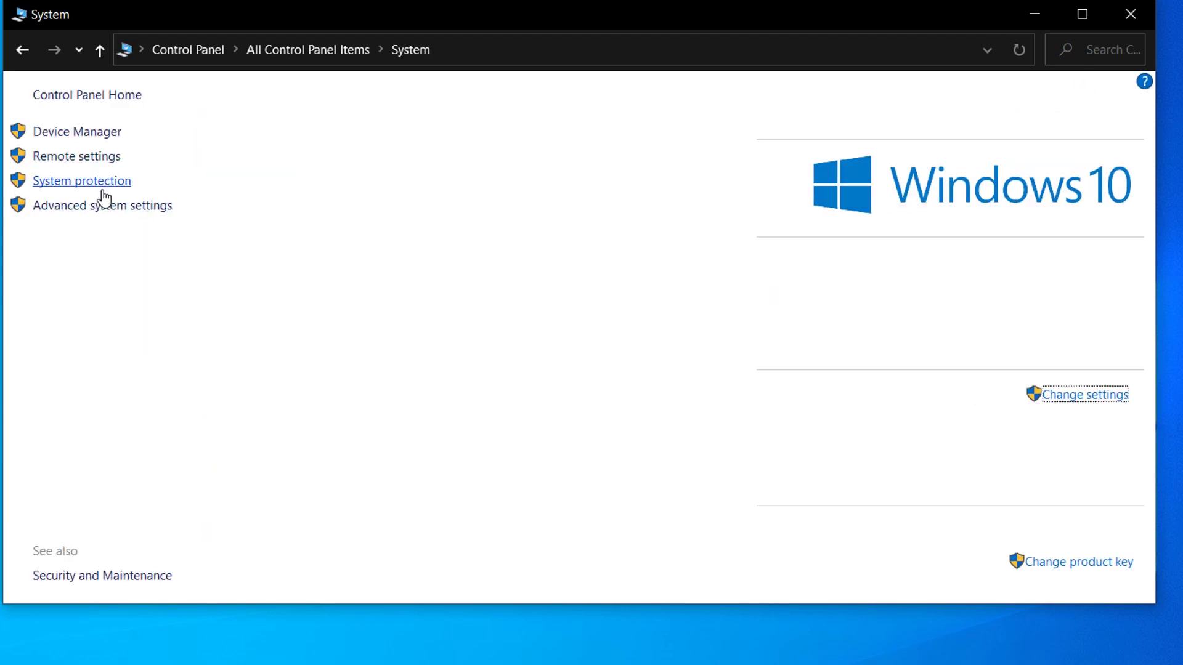
click(77, 214)
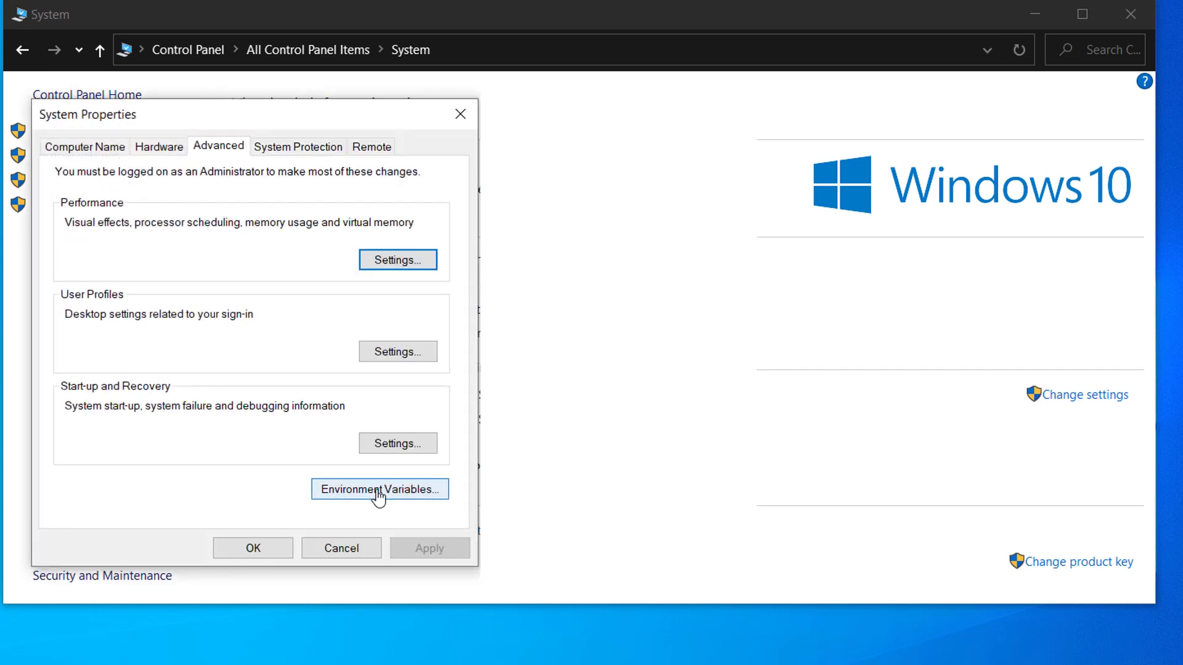
- Open Environment Variables and start editing the system Path variable
click(378, 490)
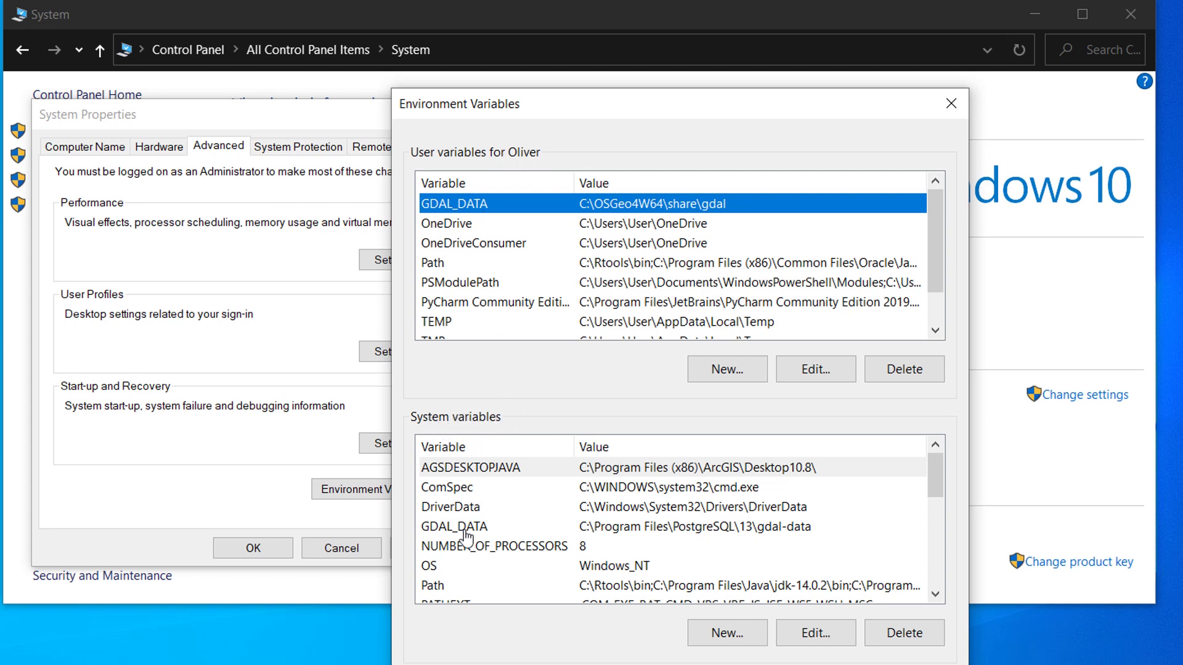
scroll(943, 486, down, 1)
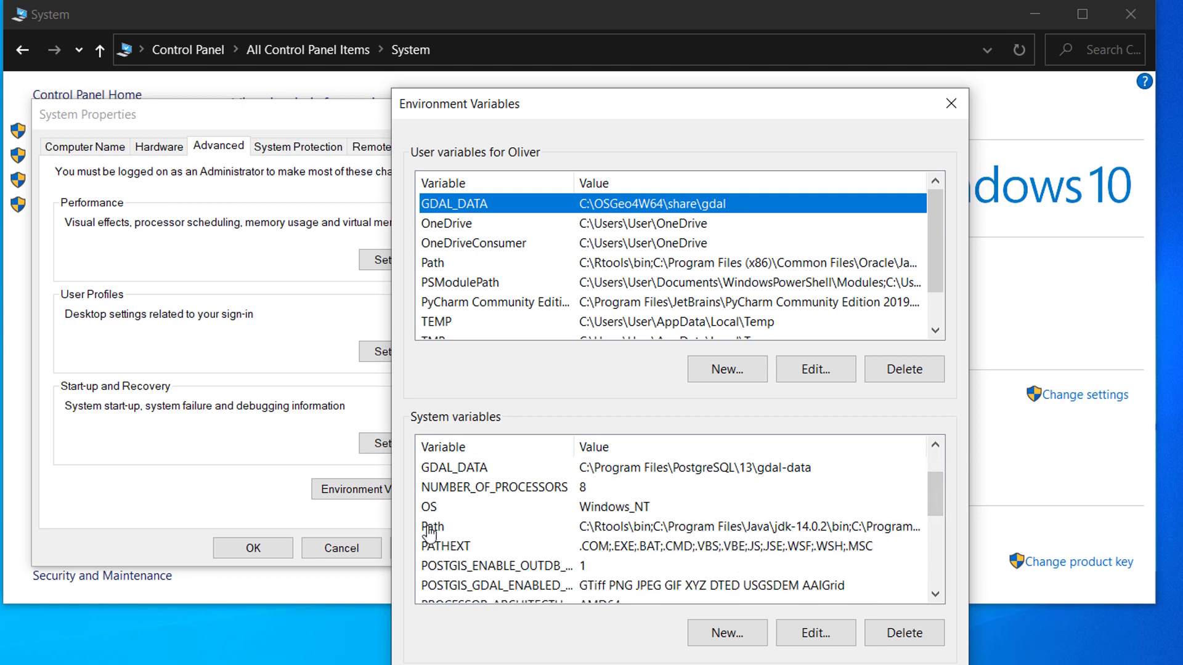
click(425, 528)
click(820, 642)
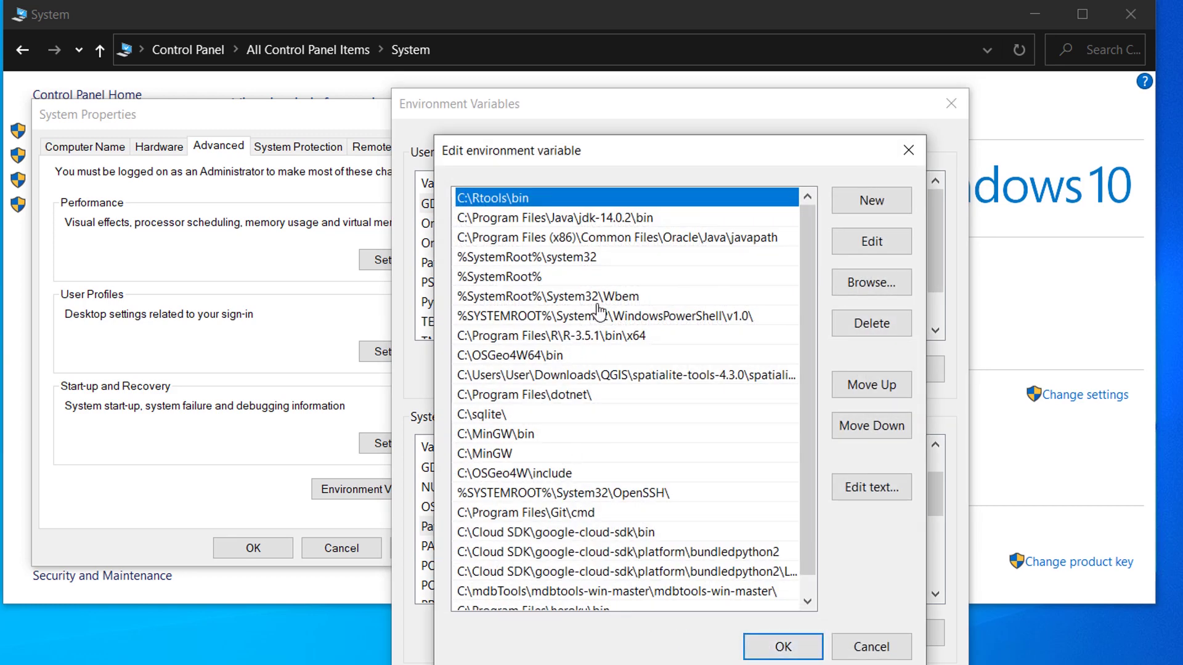
- Add the pasted ffmpeg bin folder path as a new Path entry and confirm all dialogs
scroll(672, 351, down, 1)
scroll(668, 389, up, 1)
scroll(662, 388, down, 1)
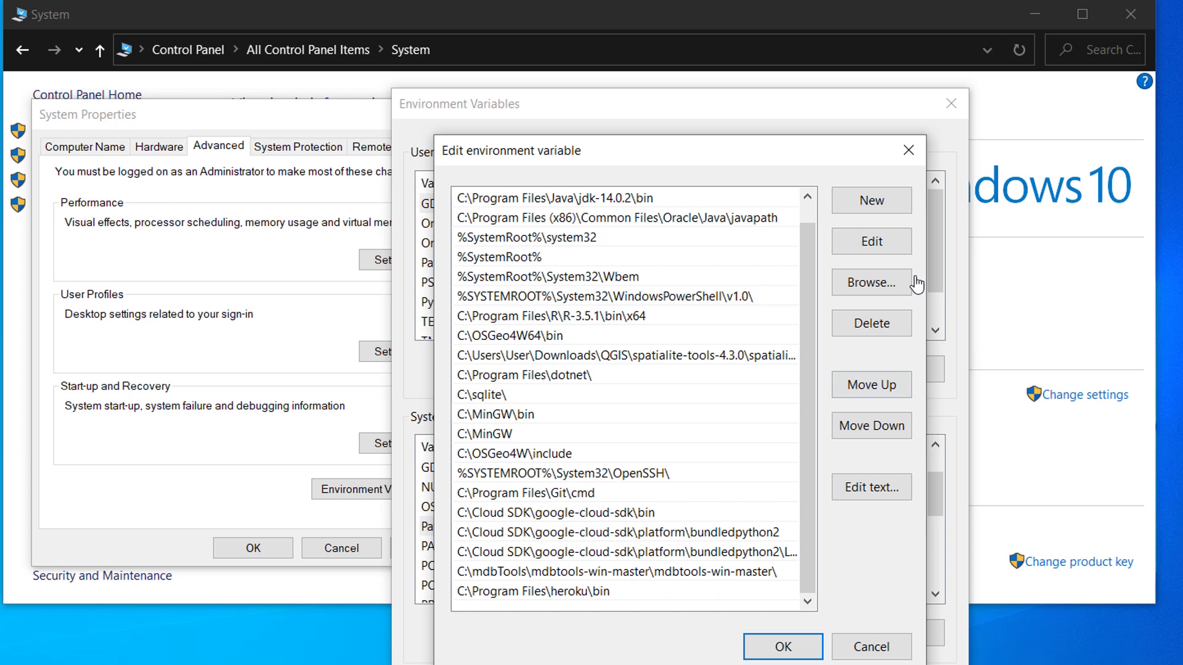
click(871, 200)
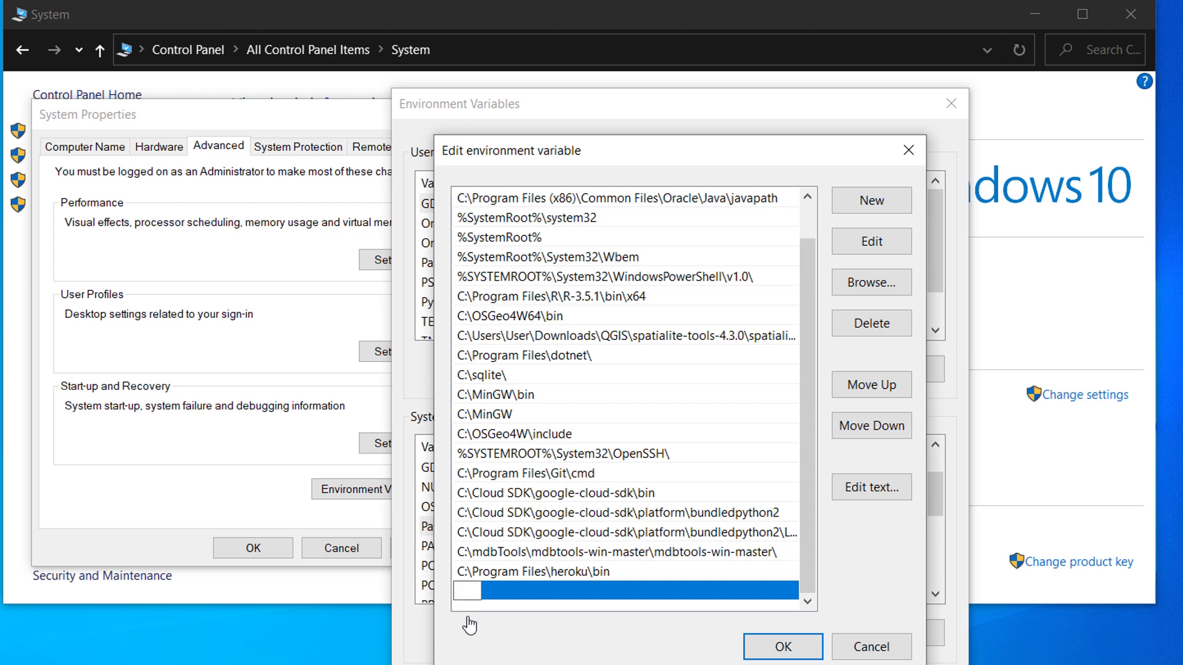
key(ctrl+v)
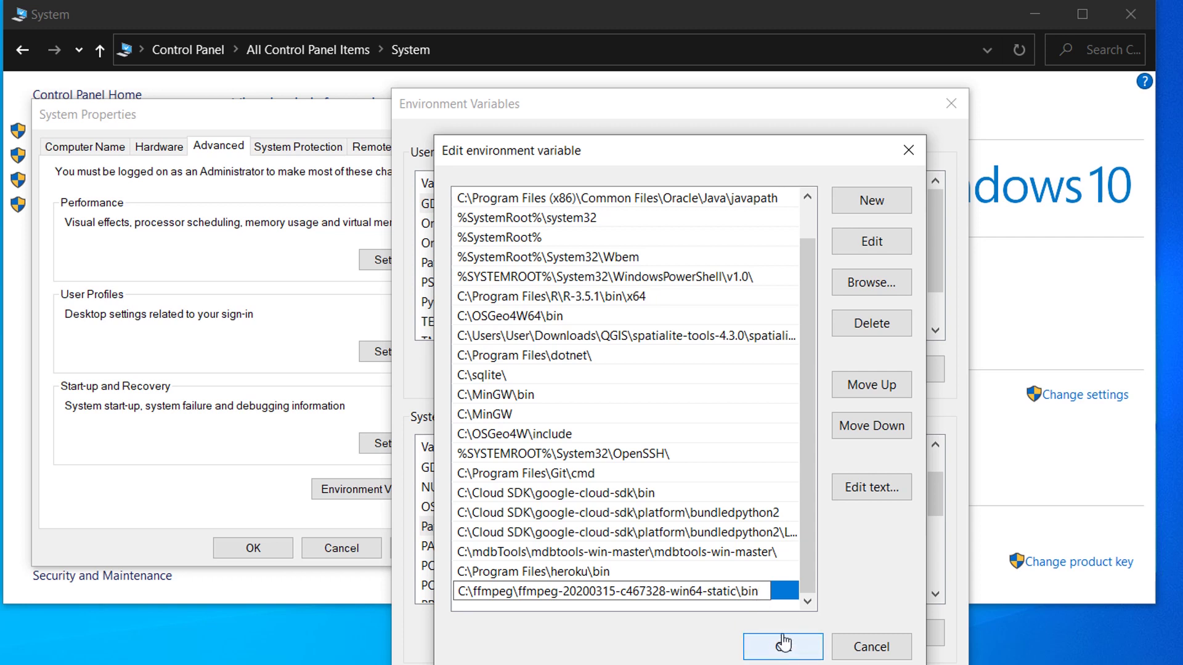
click(767, 556)
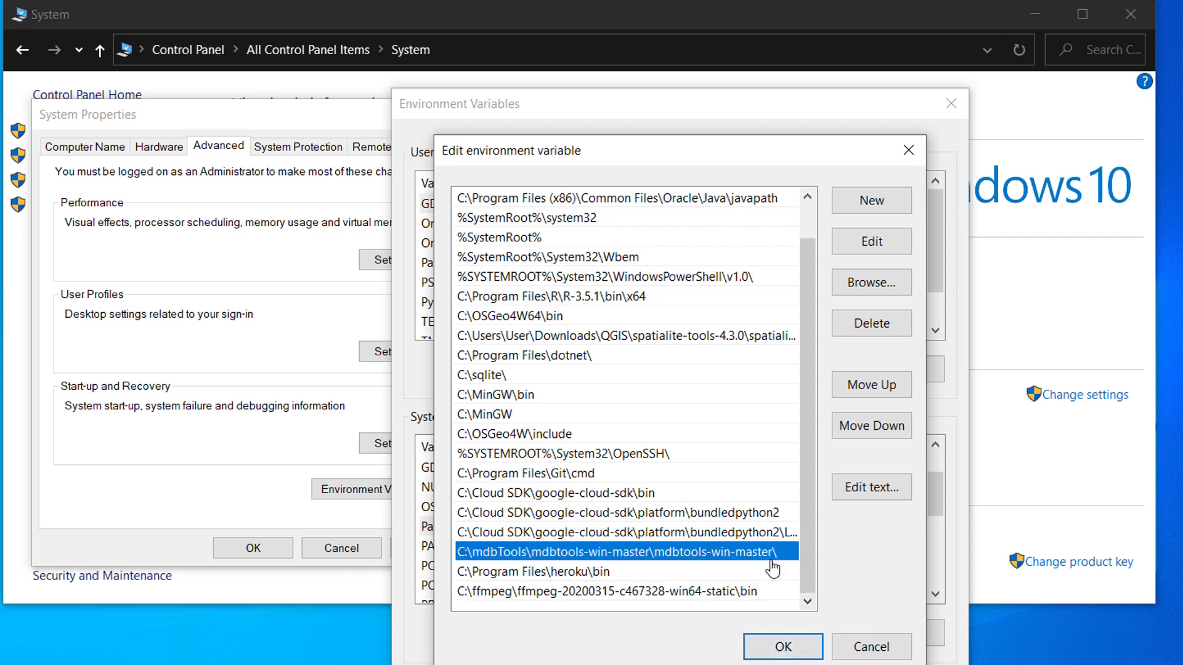
click(784, 647)
click(758, 655)
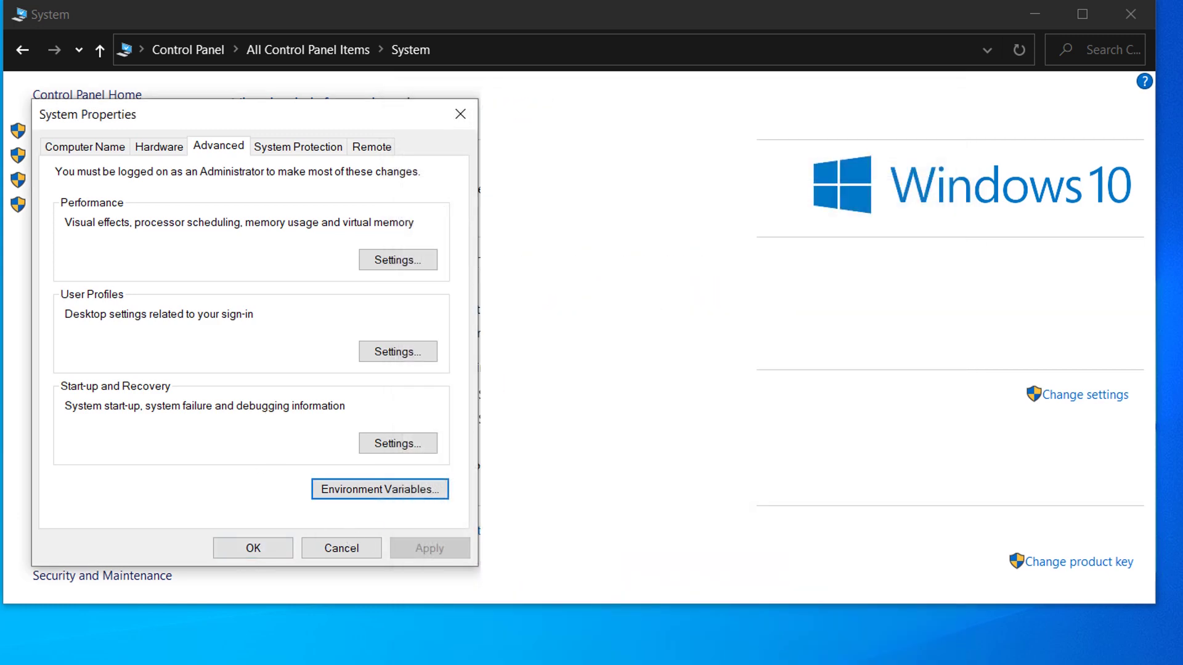
- Run ffmpeg again in the old Command Prompt, then close that window
key(alt+Tab)
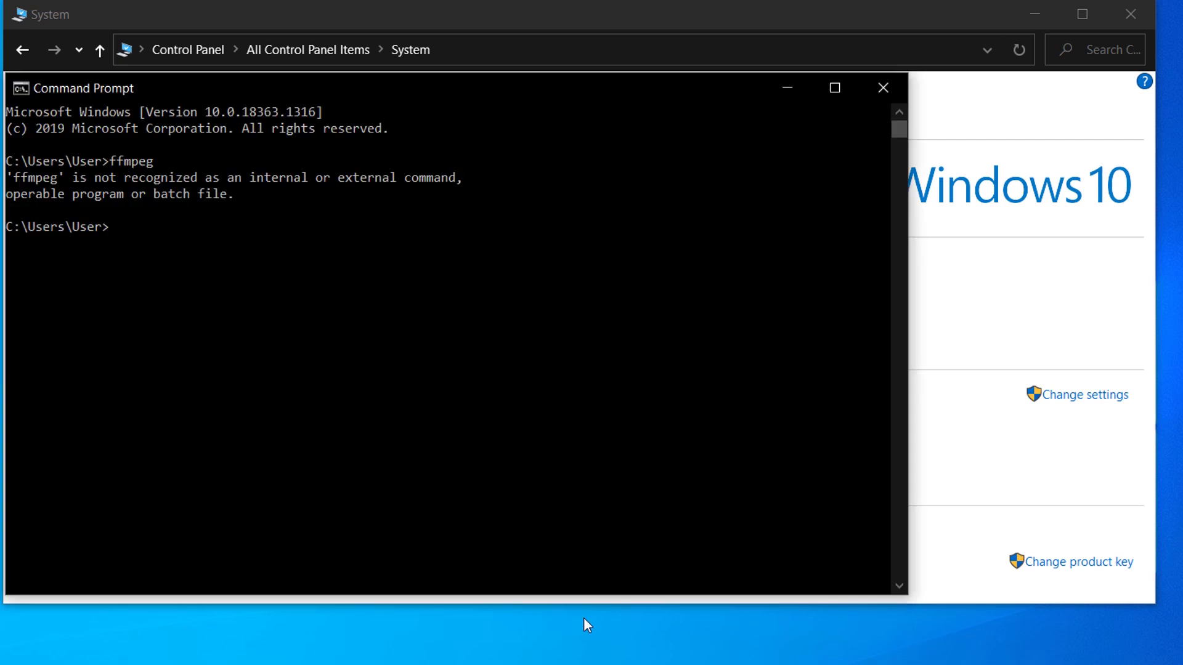
text(ffmpeg)
key(Return)
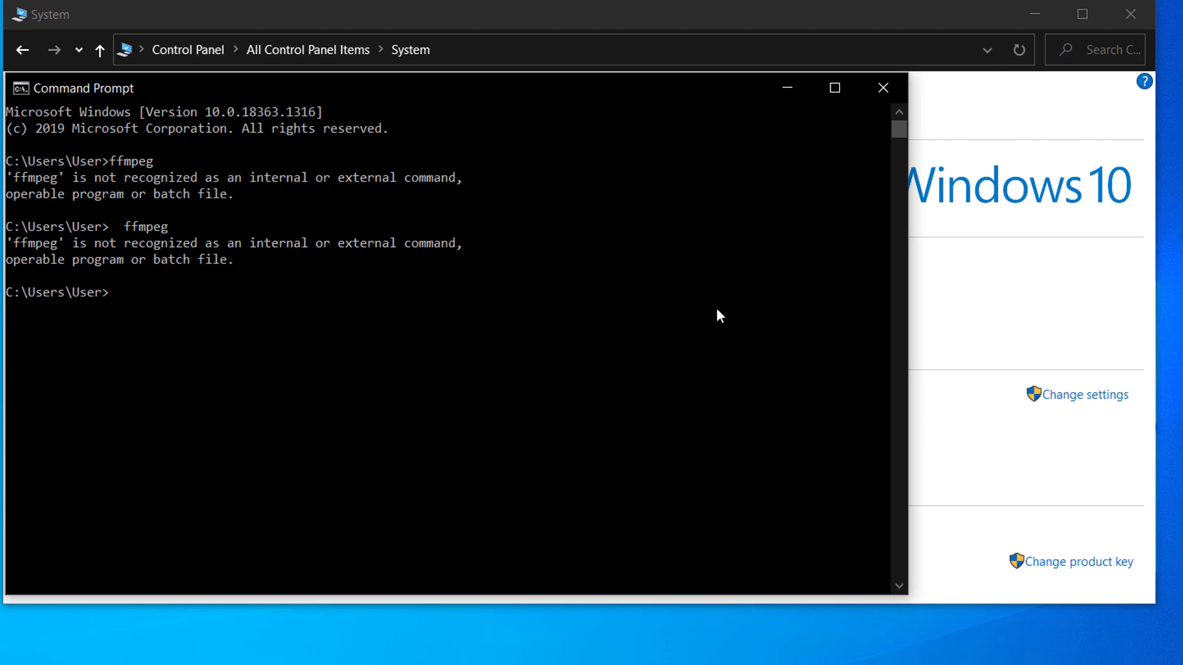
click(882, 89)
- Open a new Command Prompt and run ffmpeg, which now prints version git-2020-03-15-c467328
key(super)
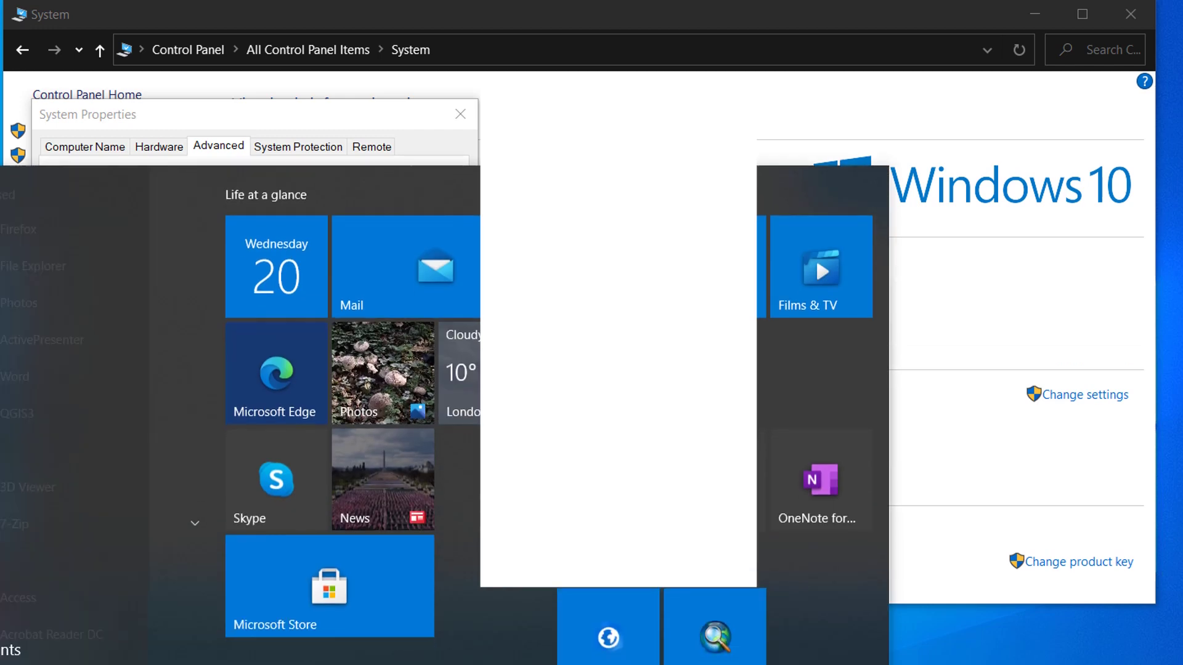
text(cmd)
key(Return)
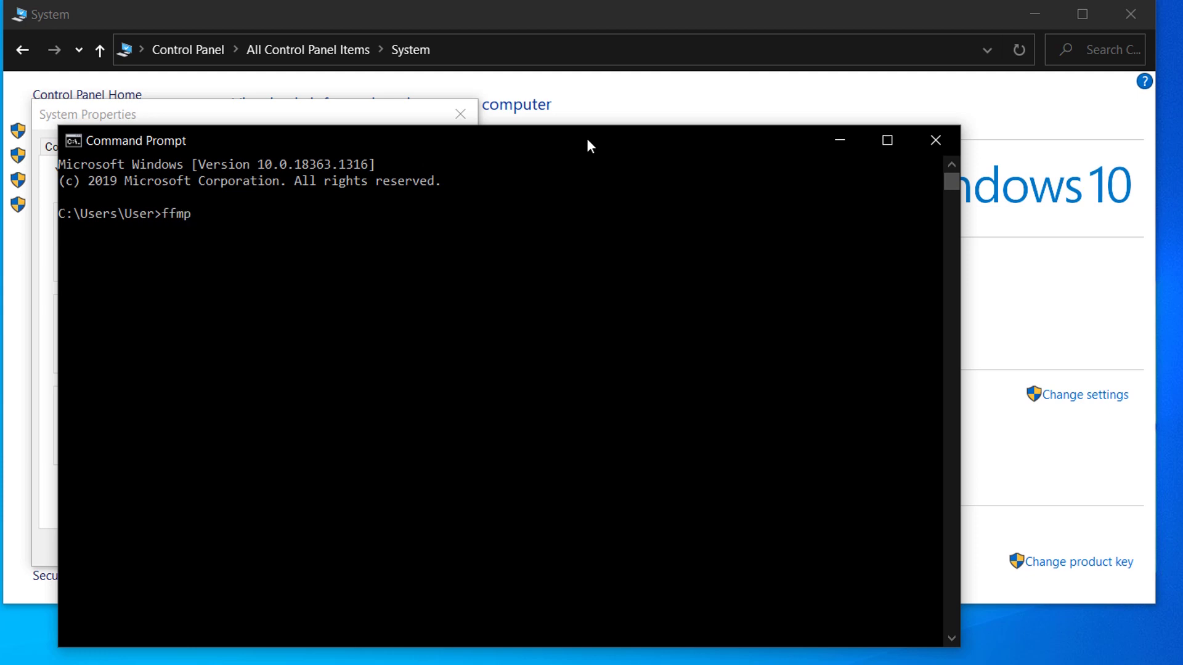
text(ffmpeg)
key(Return)
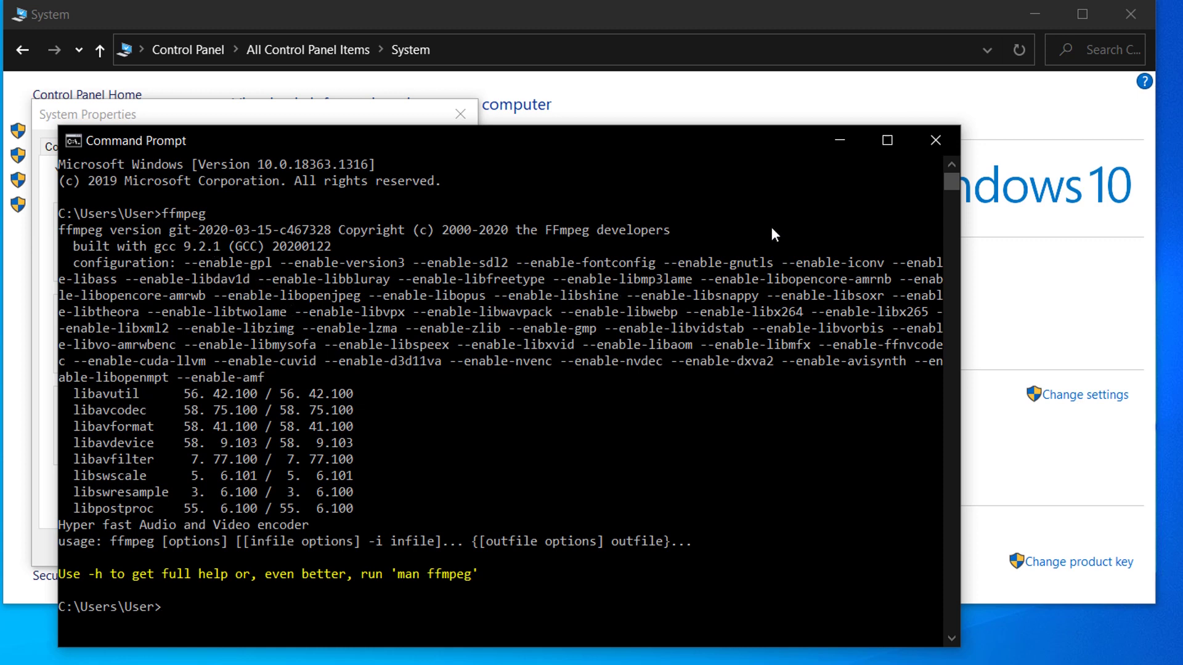
- Review the system Path entries, including the ffmpeg bin and mdbTools folders, then confirm the editor
click(936, 141)
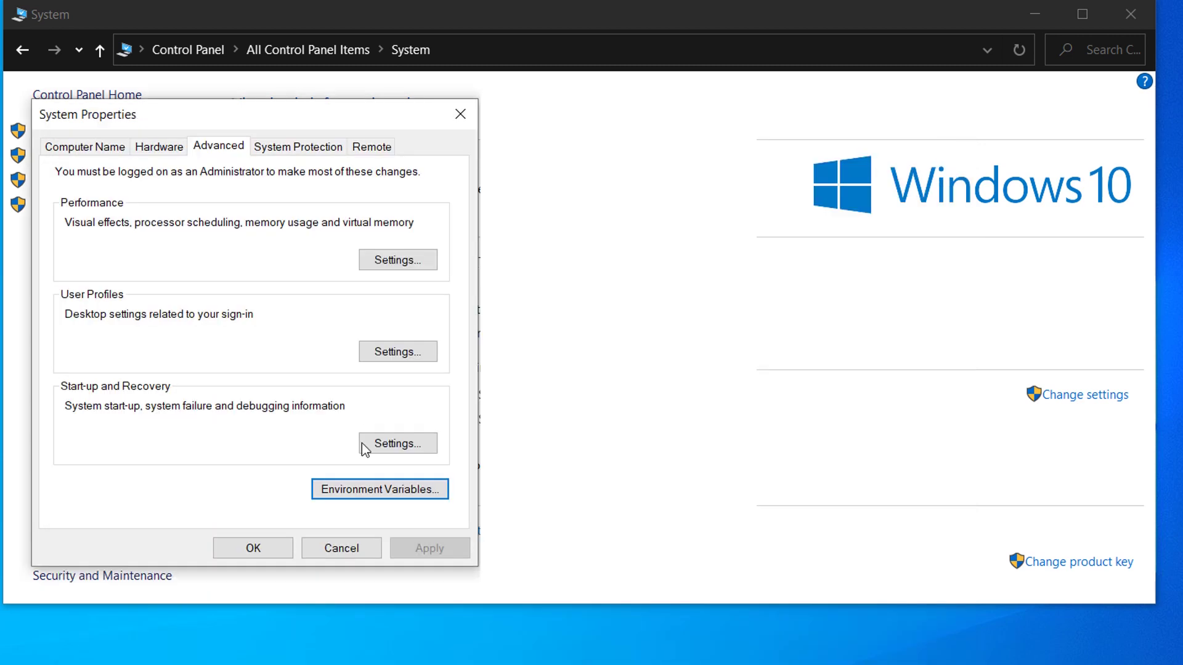
click(369, 490)
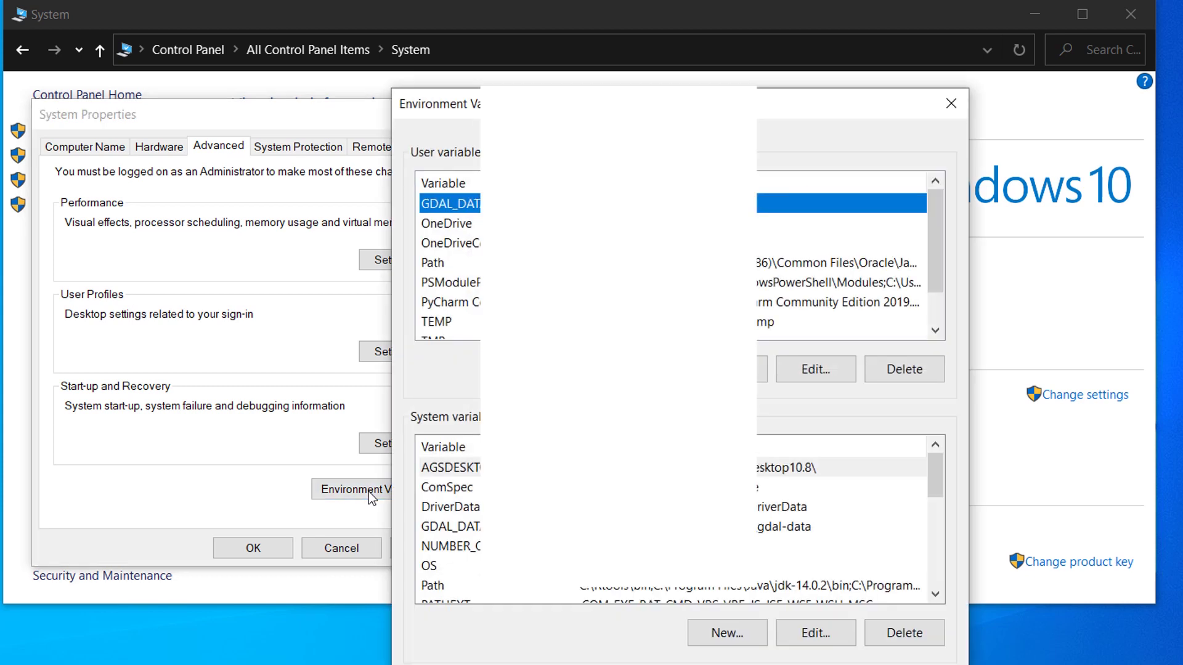
click(436, 589)
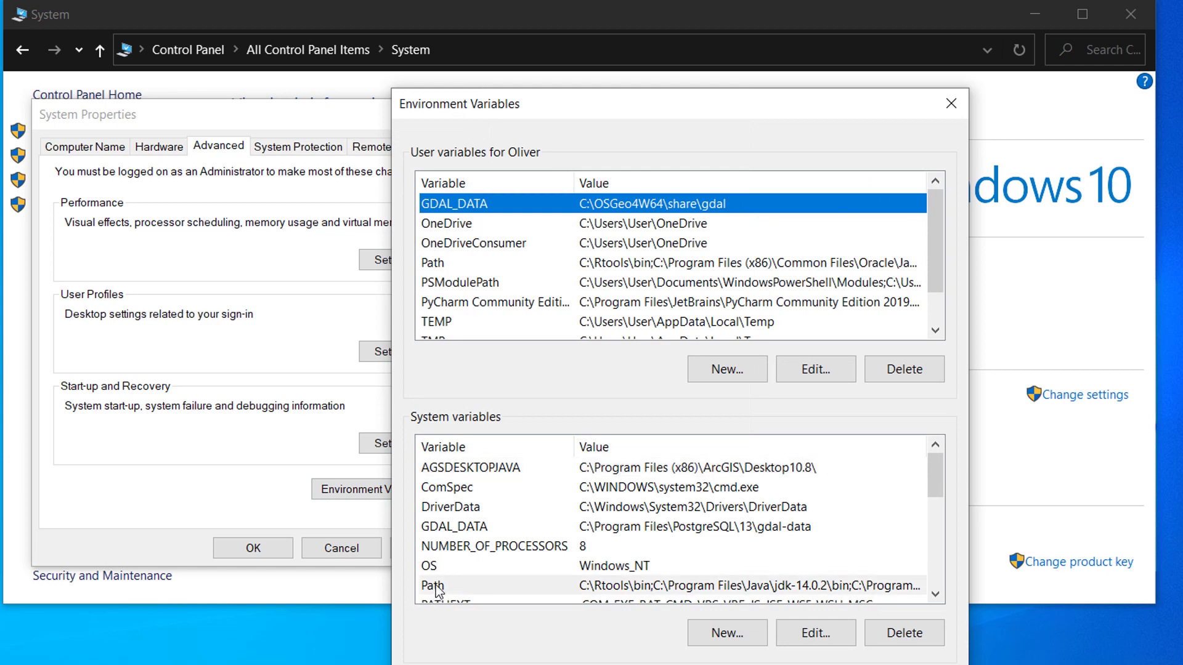
drag(933, 491, 933, 497)
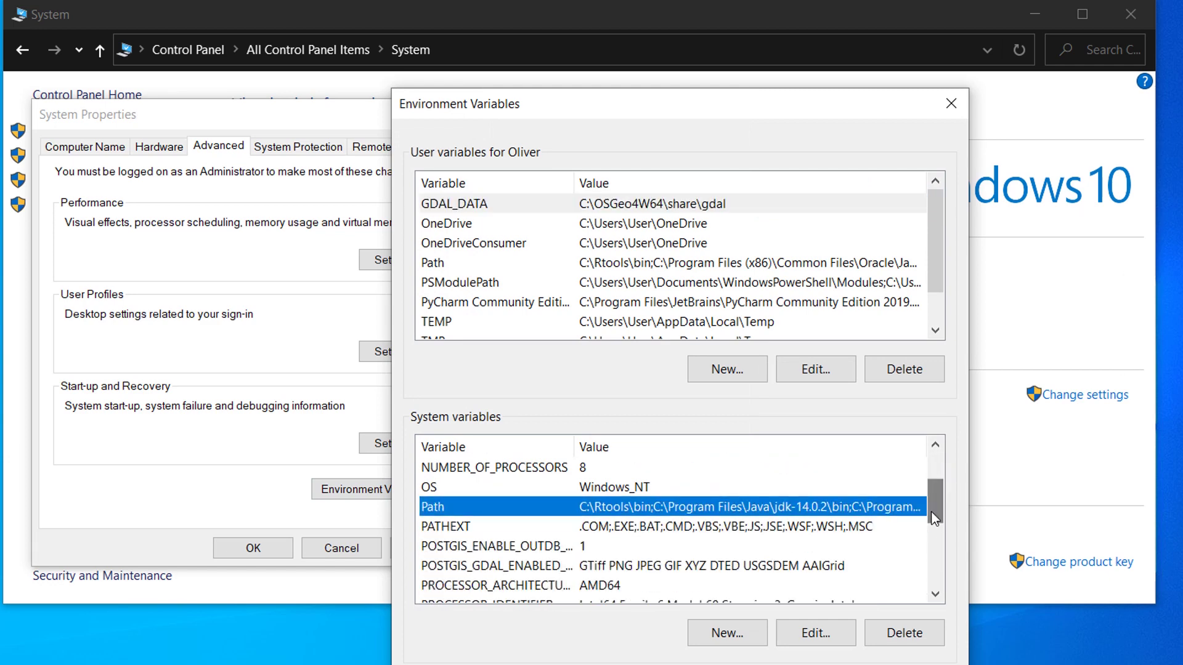
click(818, 635)
scroll(695, 413, down, 1)
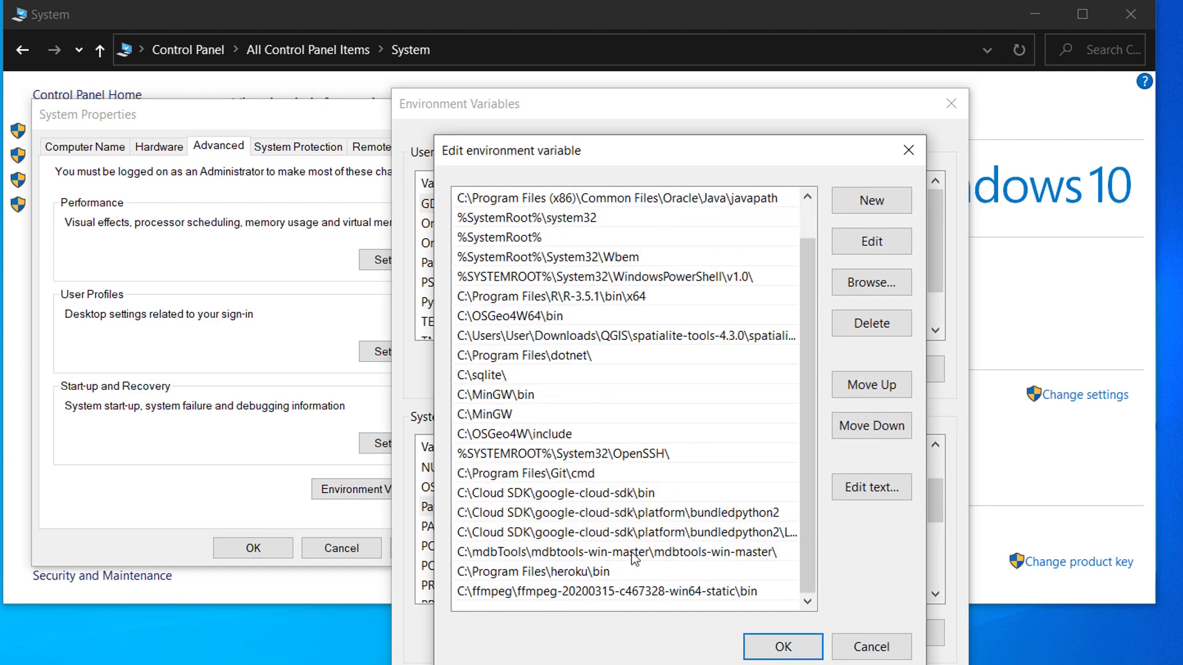
click(581, 558)
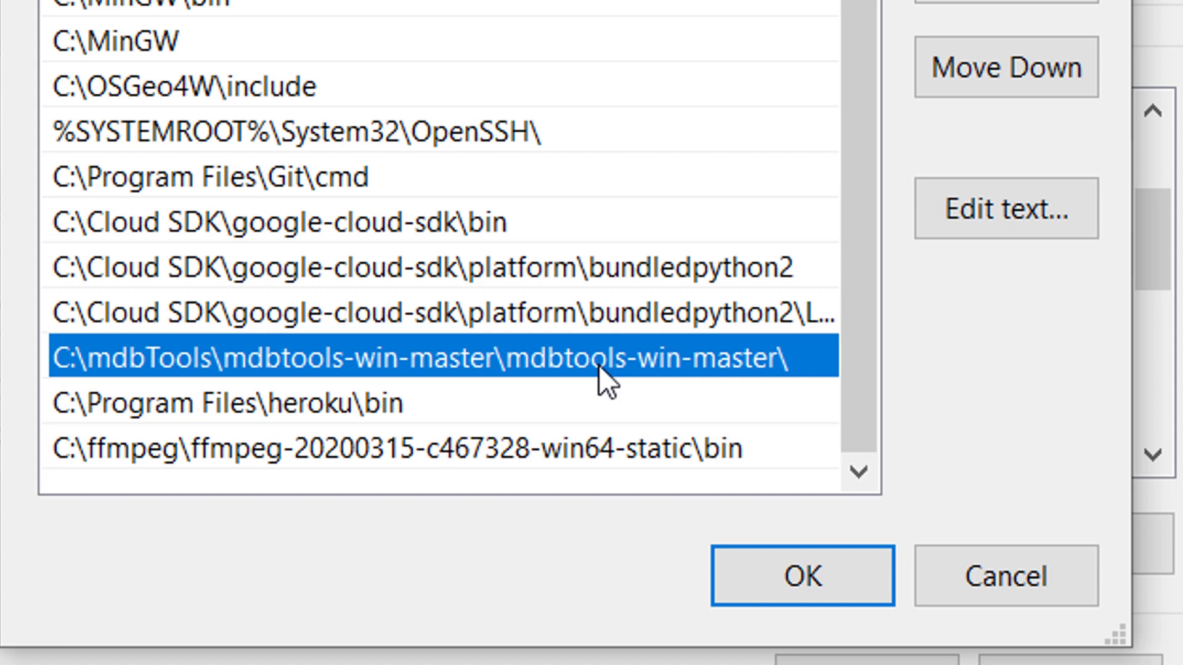
click(800, 572)
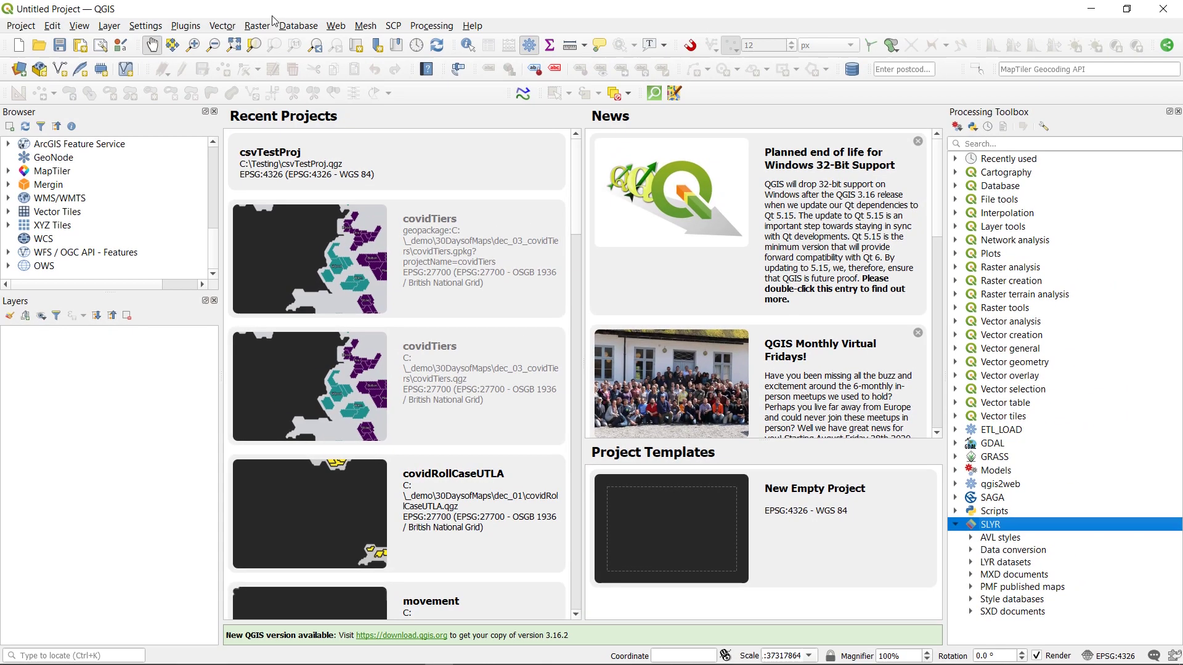
- In QGIS Options, highlight the SLYR MDB tools path C:/Users/User/Documents/mdbTools/, then confirm
click(152, 29)
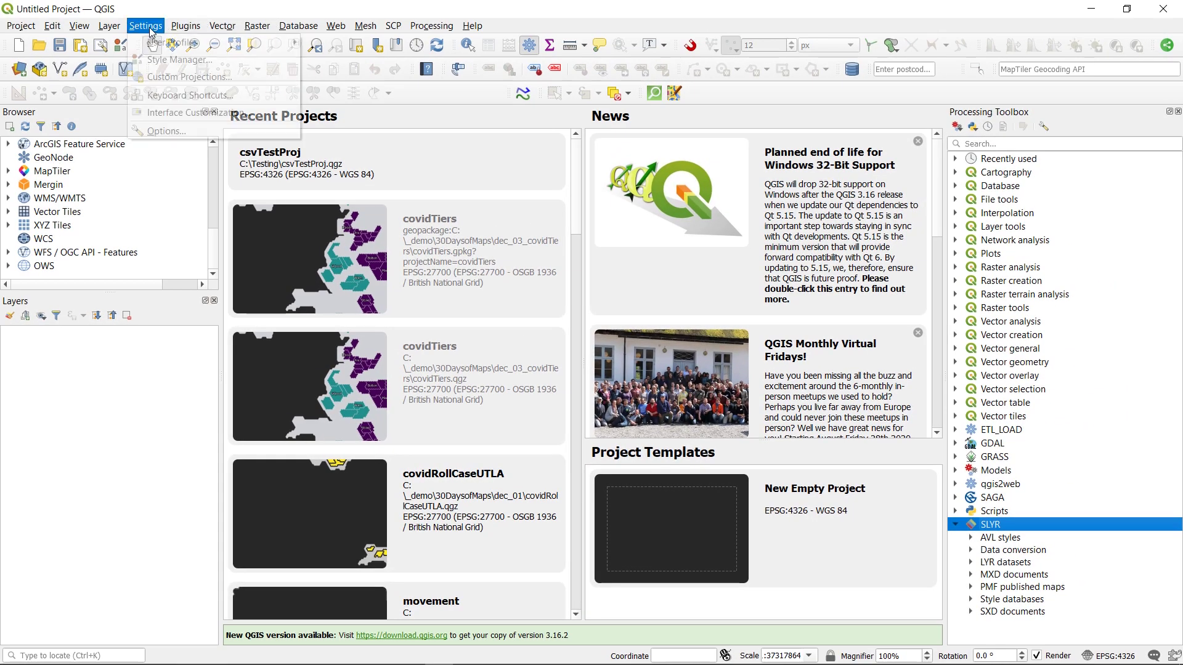
click(166, 131)
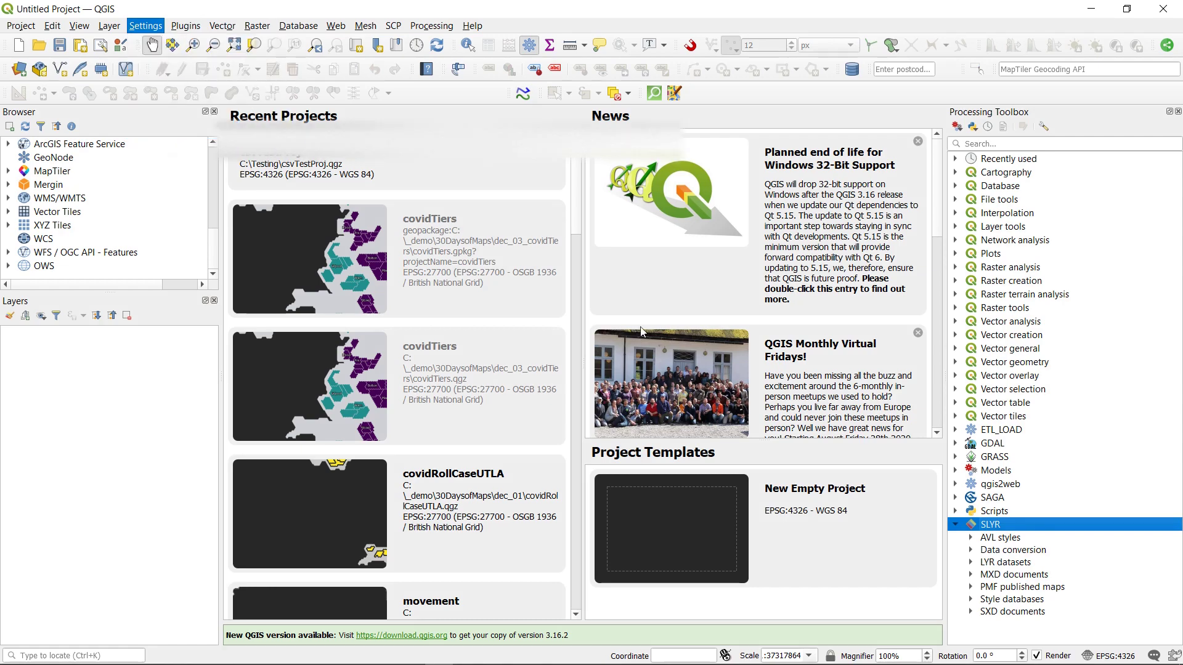
click(489, 393)
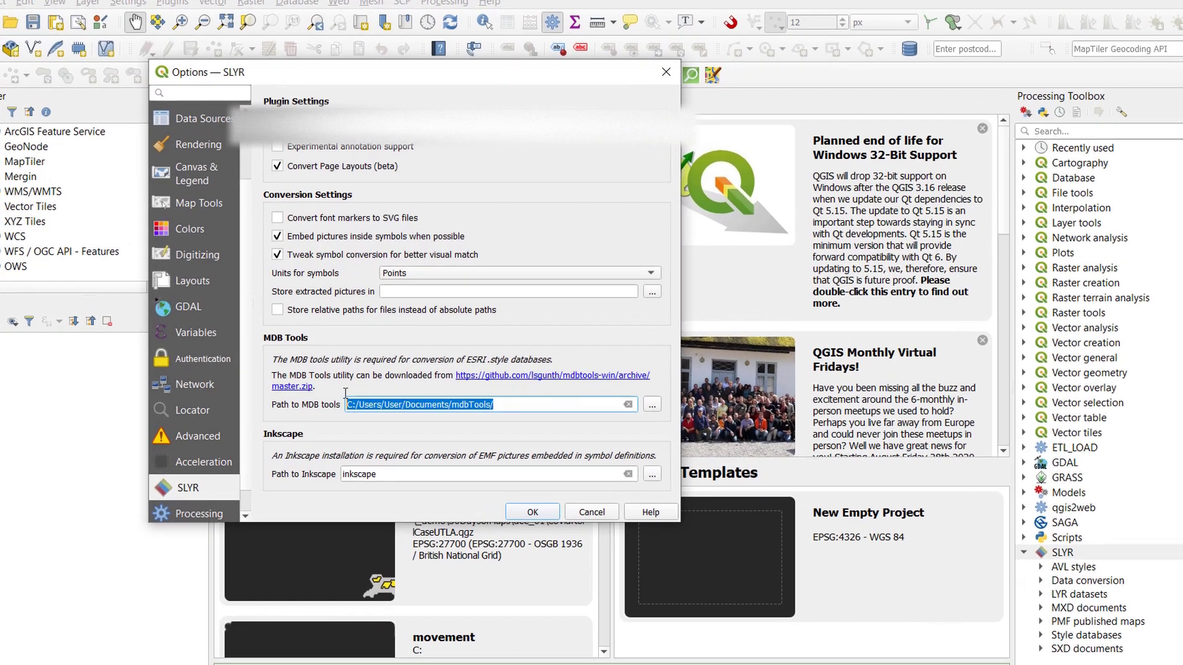
triple_click(493, 391)
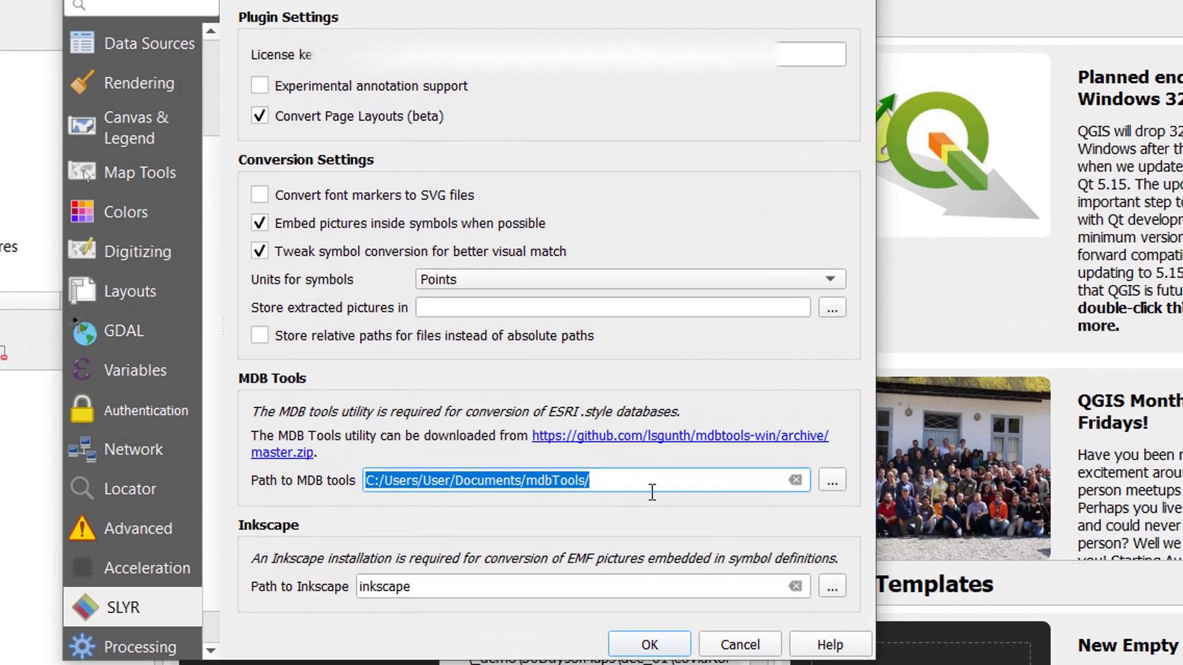
click(606, 487)
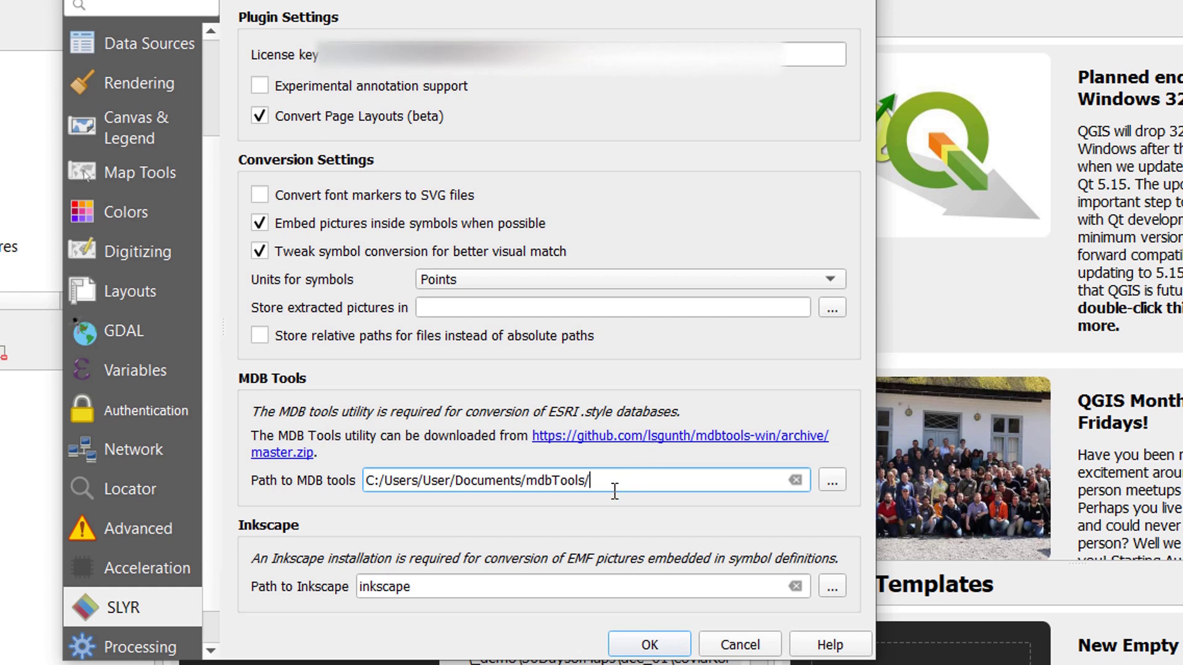
drag(618, 482, 242, 475)
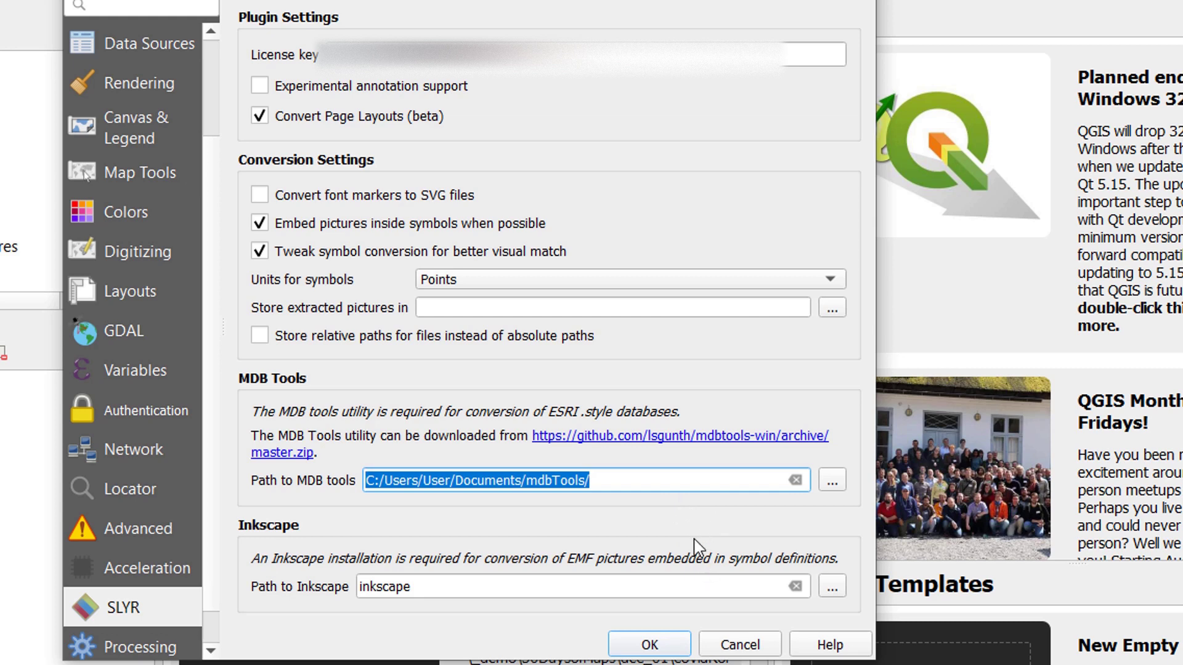
click(651, 645)
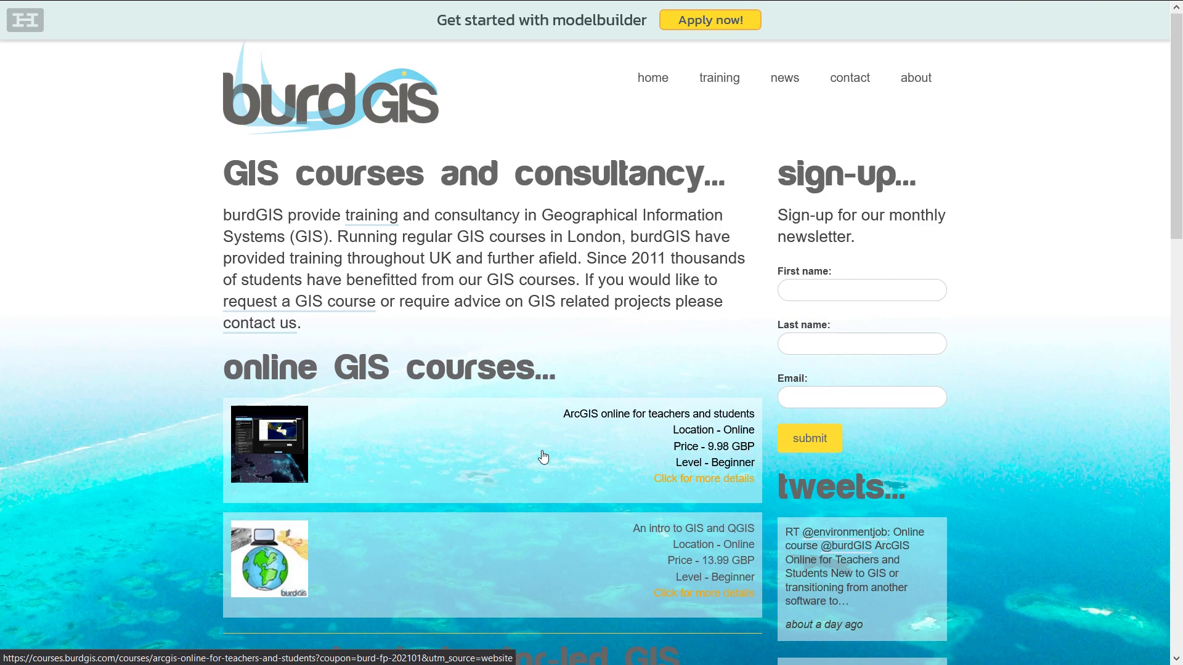
- Open the Modelbuilder in ArcGIS Pro course from the upcoming instructor-led courses list
scroll(543, 456, down, 8)
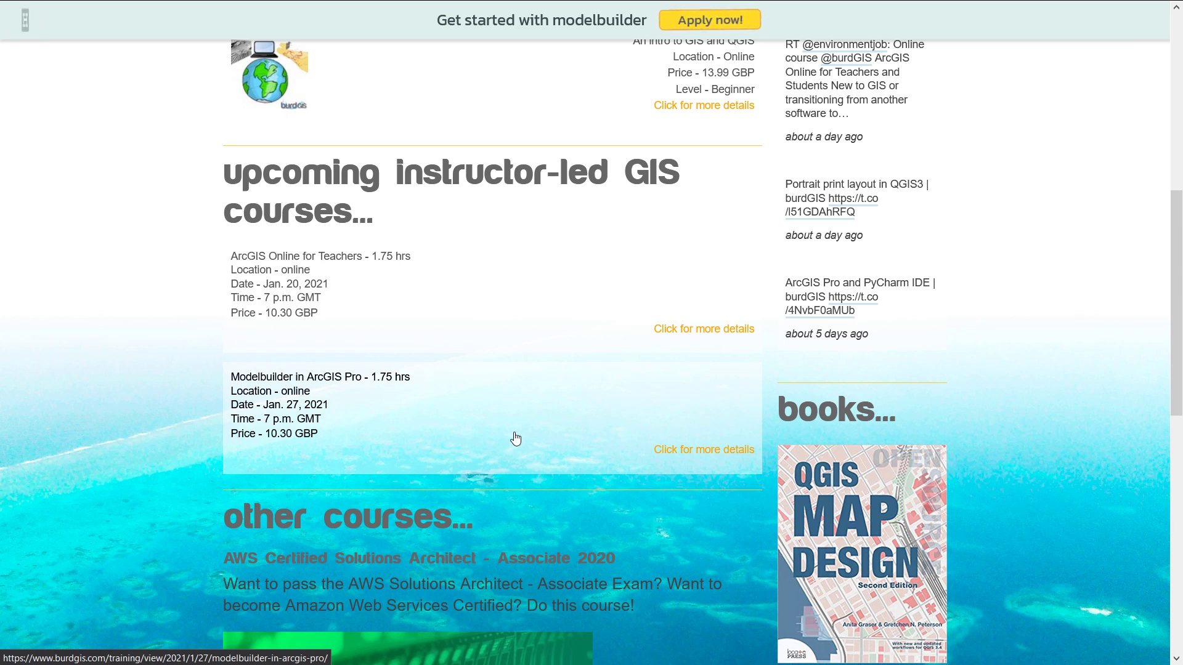
click(515, 438)
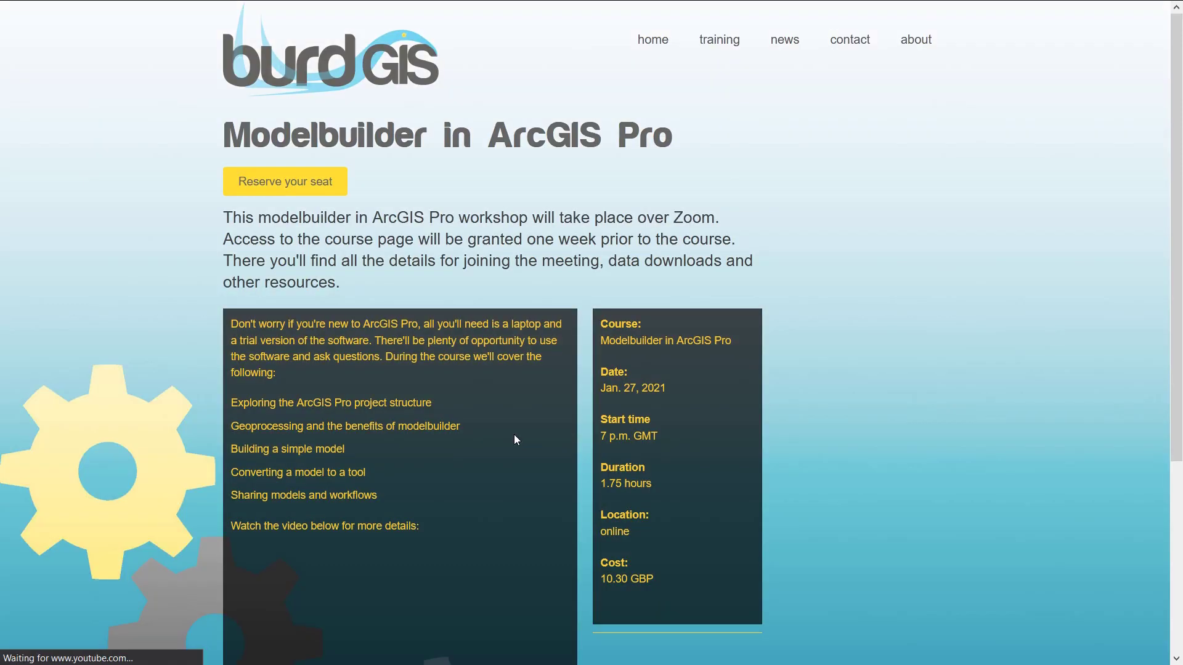